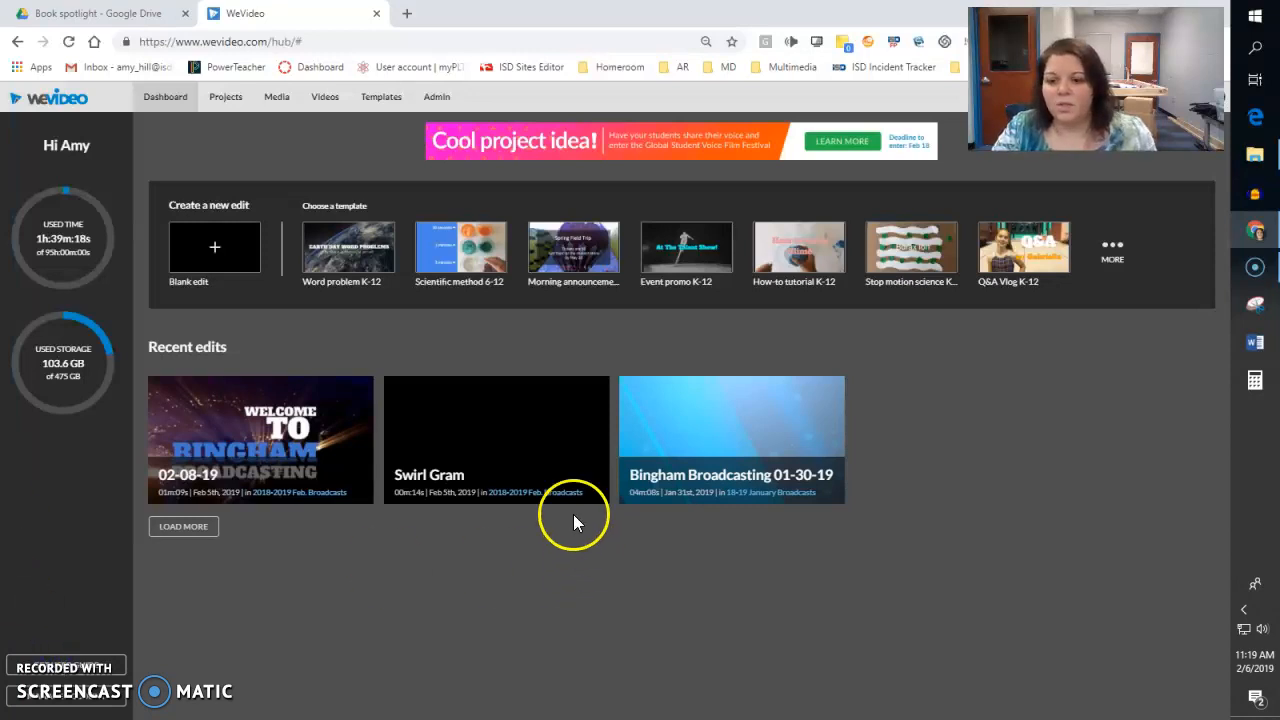
Create a blank edit in horizontal format, saved in My Project, and start editing it.
{"action": "mouse_move", "coordinate": [447, 473]}
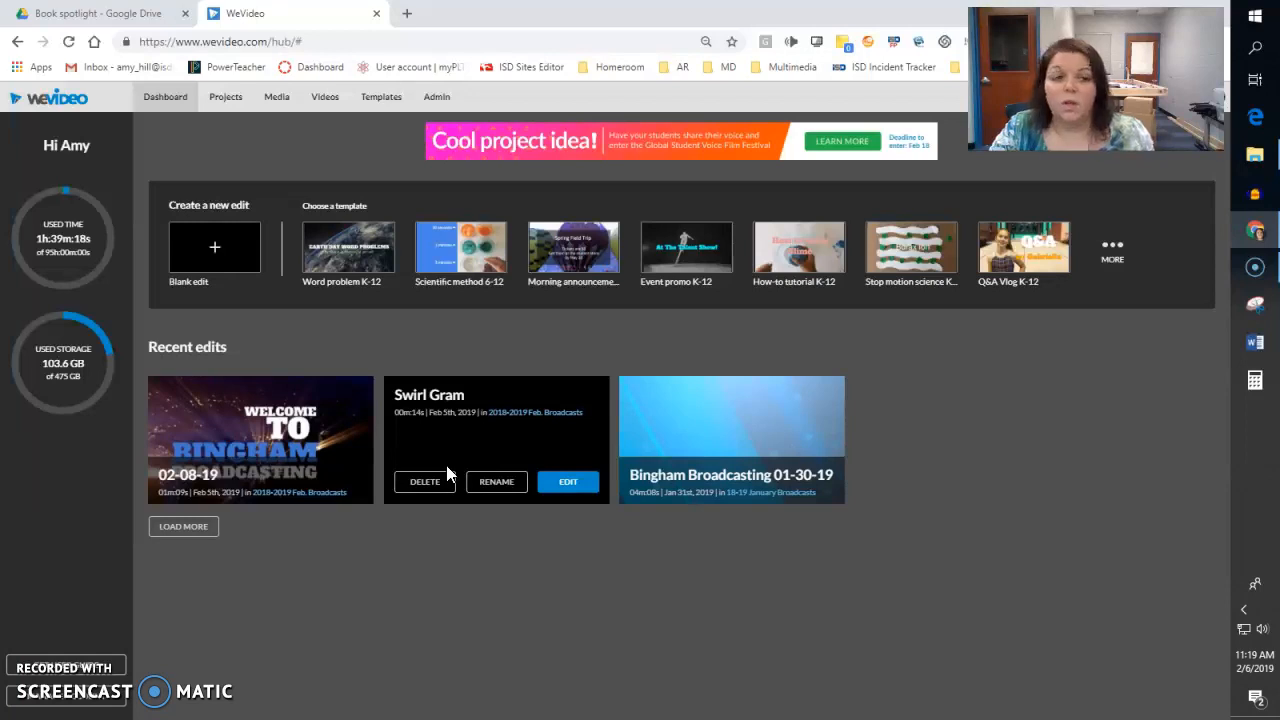
{"action": "left_click", "coordinate": [218, 250]}
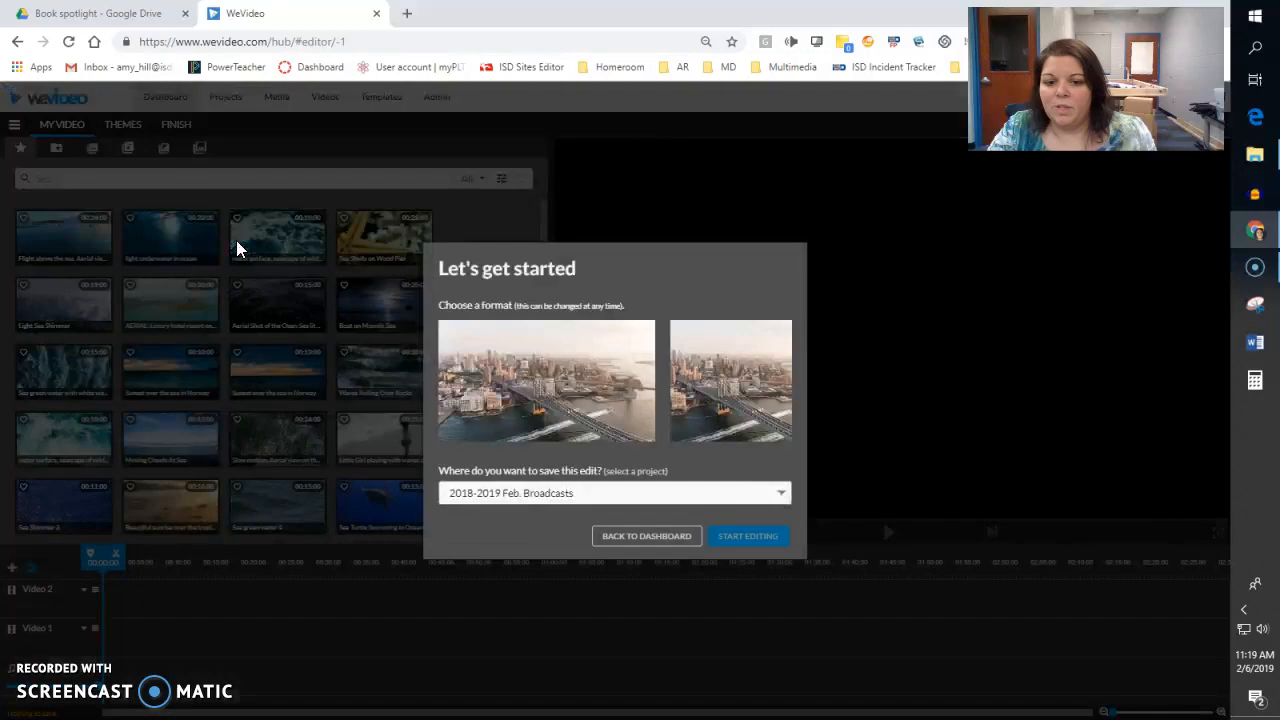
{"action": "left_click", "coordinate": [545, 500]}
{"action": "left_click", "coordinate": [486, 449]}
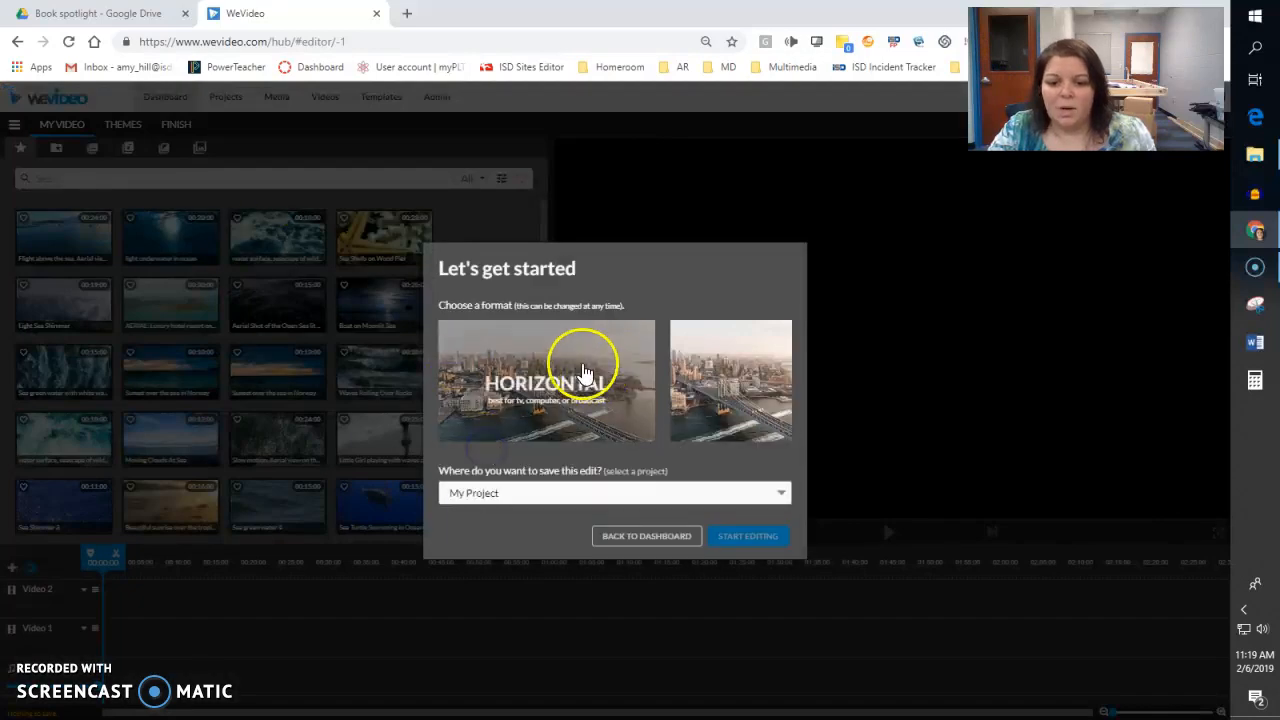
{"action": "left_click", "coordinate": [553, 398]}
{"action": "left_click", "coordinate": [772, 538]}
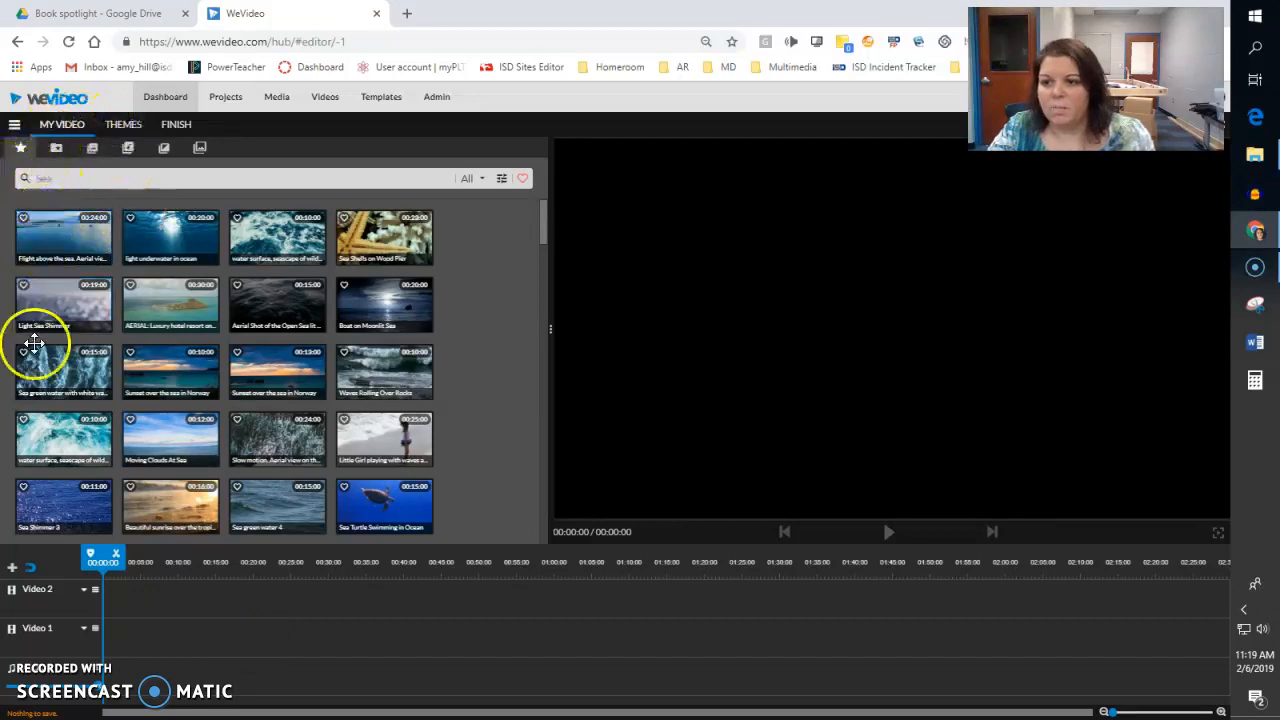
Examine the media, text, audio, transitions and graphics libraries, previewing the Mosaic transition and the Red Streaks background.
{"action": "left_click", "coordinate": [56, 150]}
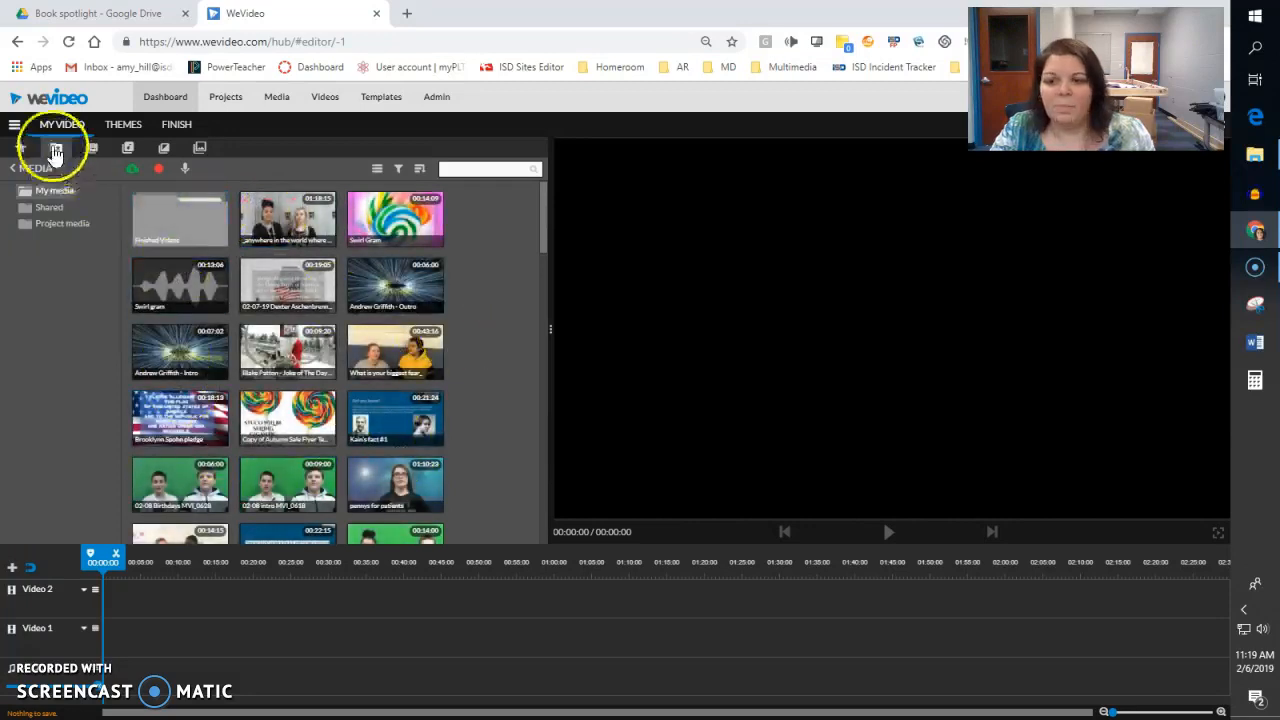
{"action": "left_click", "coordinate": [92, 148]}
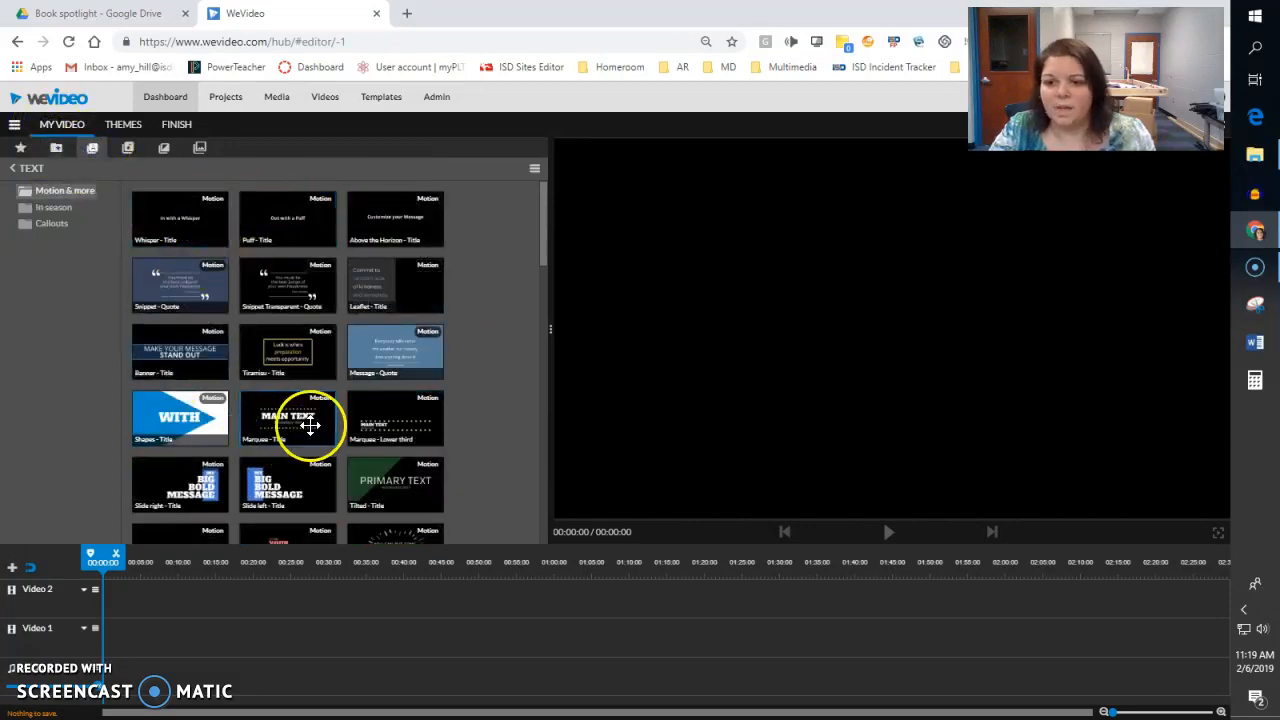
{"action": "left_click", "coordinate": [128, 149]}
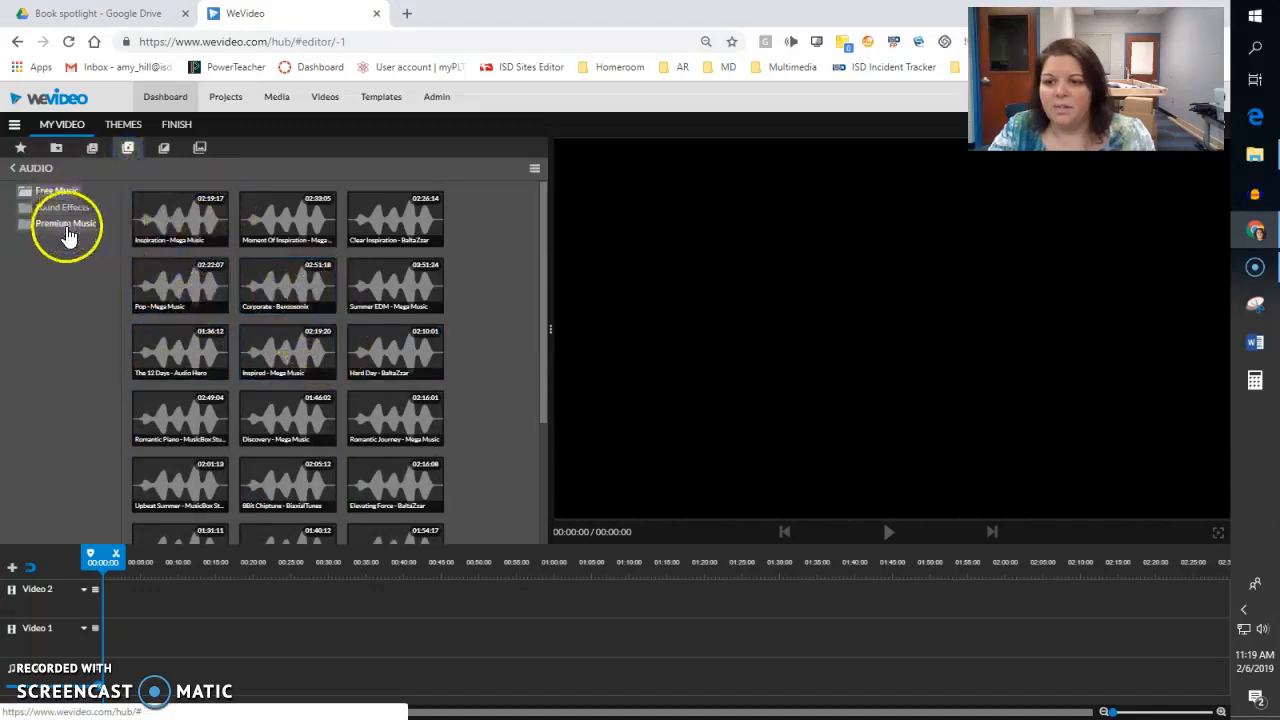
{"action": "left_click", "coordinate": [67, 230]}
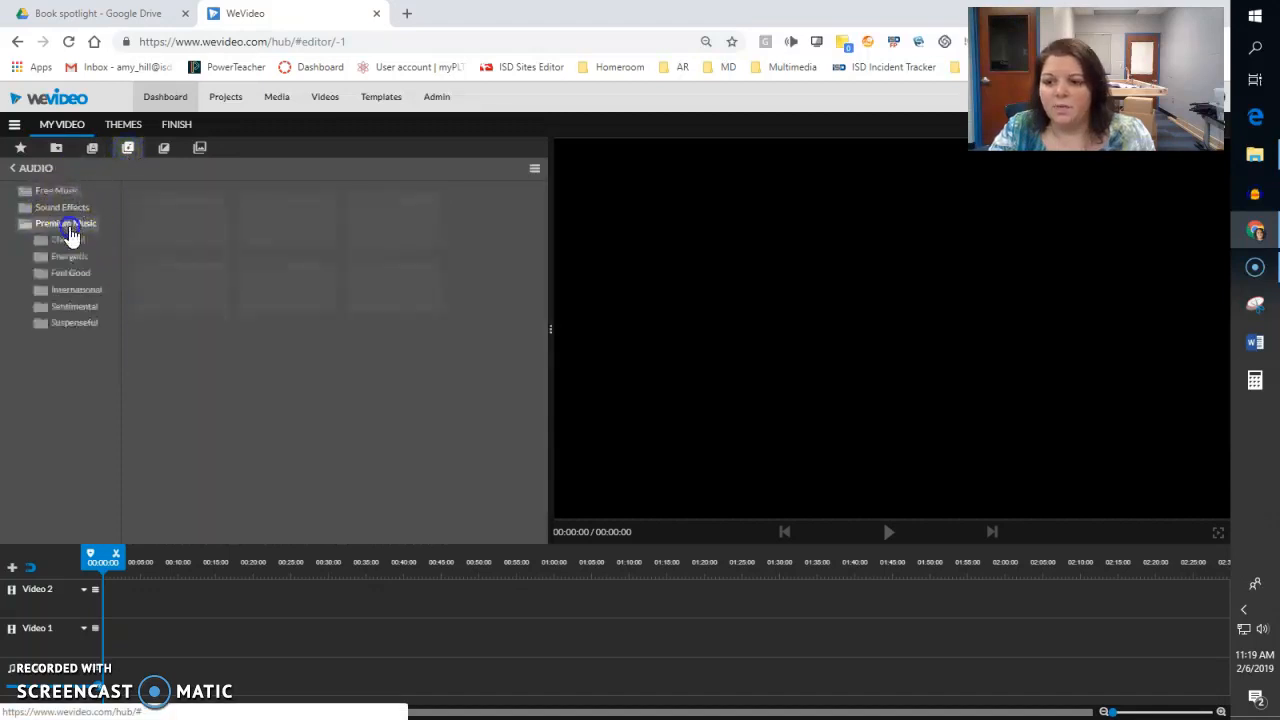
{"action": "left_click", "coordinate": [68, 208]}
{"action": "left_click", "coordinate": [62, 190]}
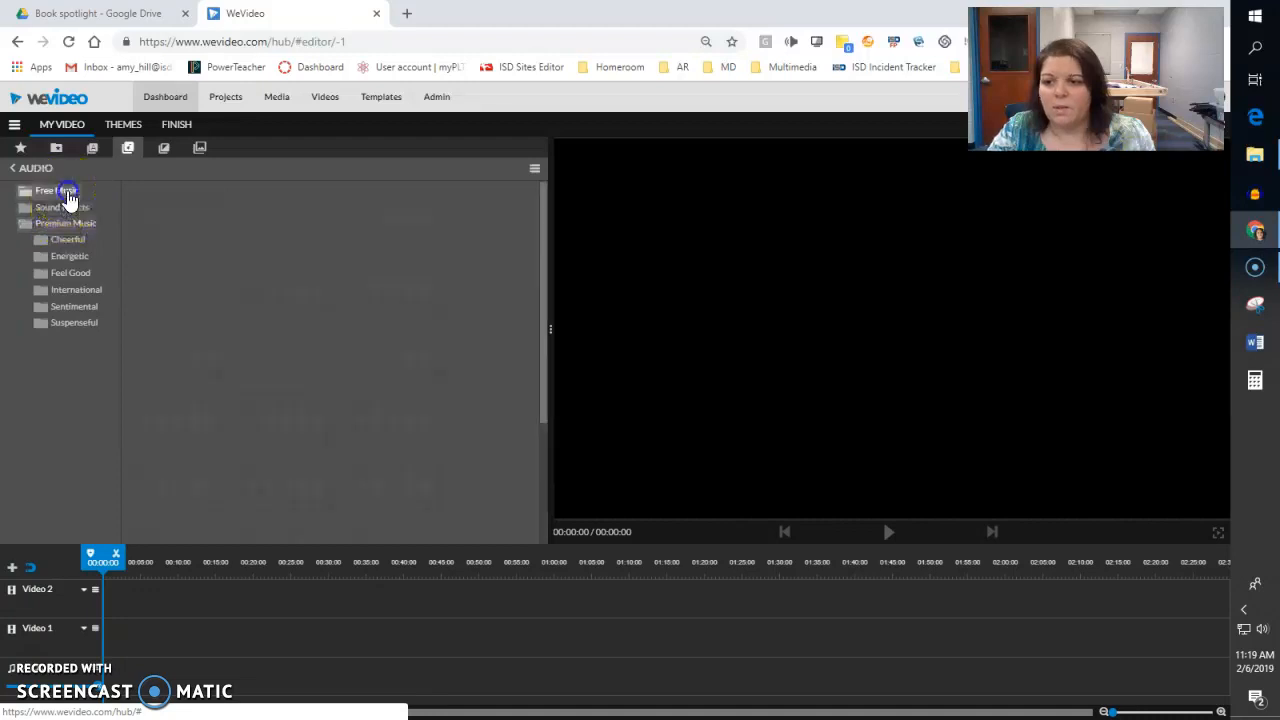
{"action": "left_click", "coordinate": [170, 151]}
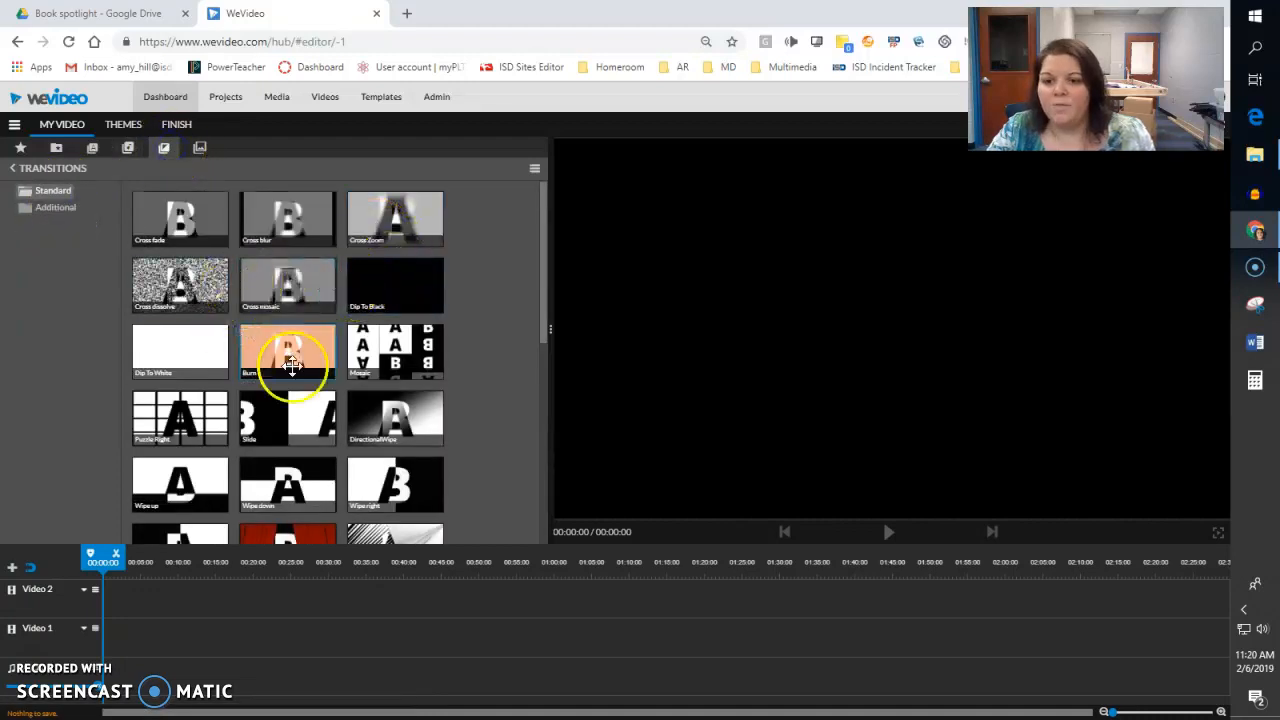
{"action": "left_click", "coordinate": [378, 344]}
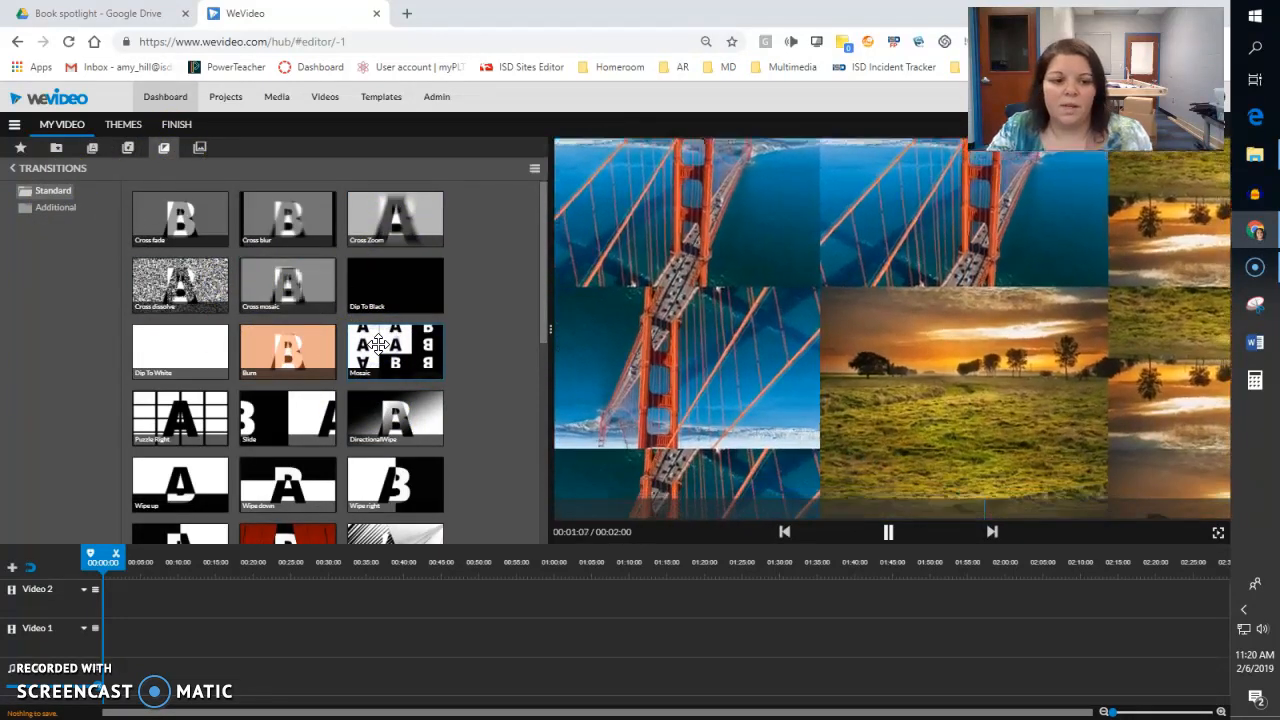
{"action": "left_click", "coordinate": [200, 148]}
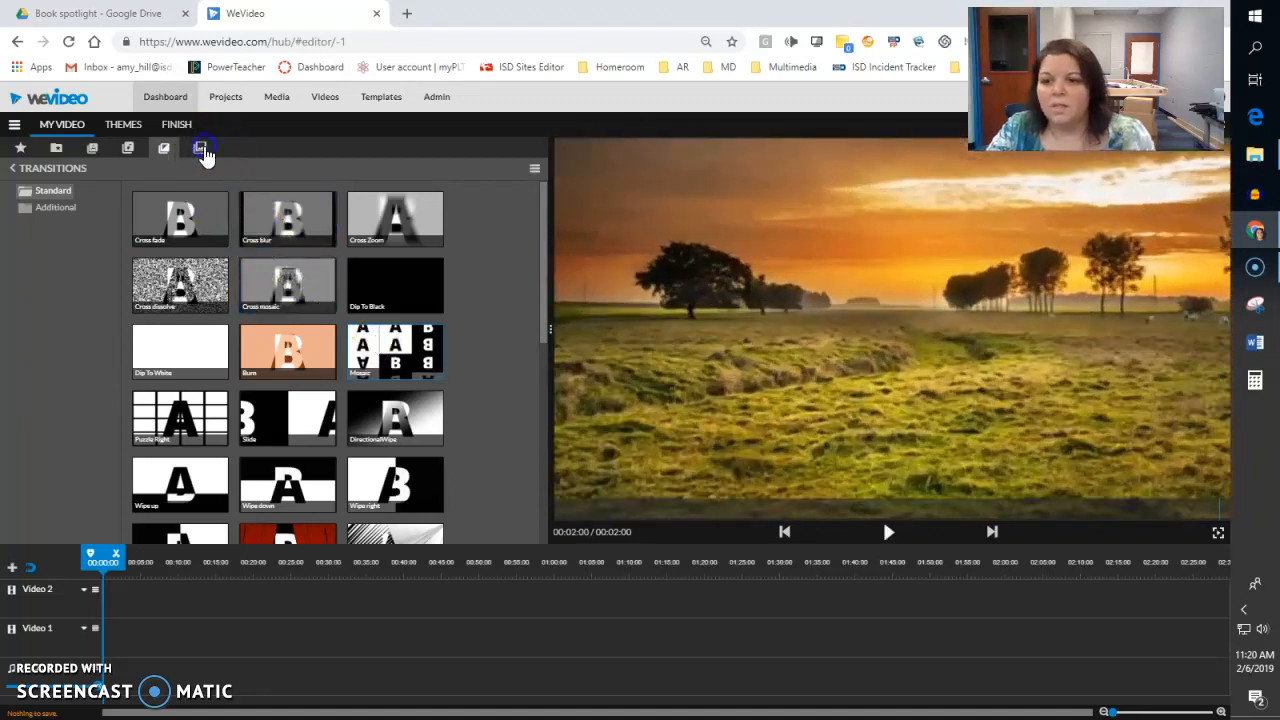
{"action": "left_click", "coordinate": [290, 296]}
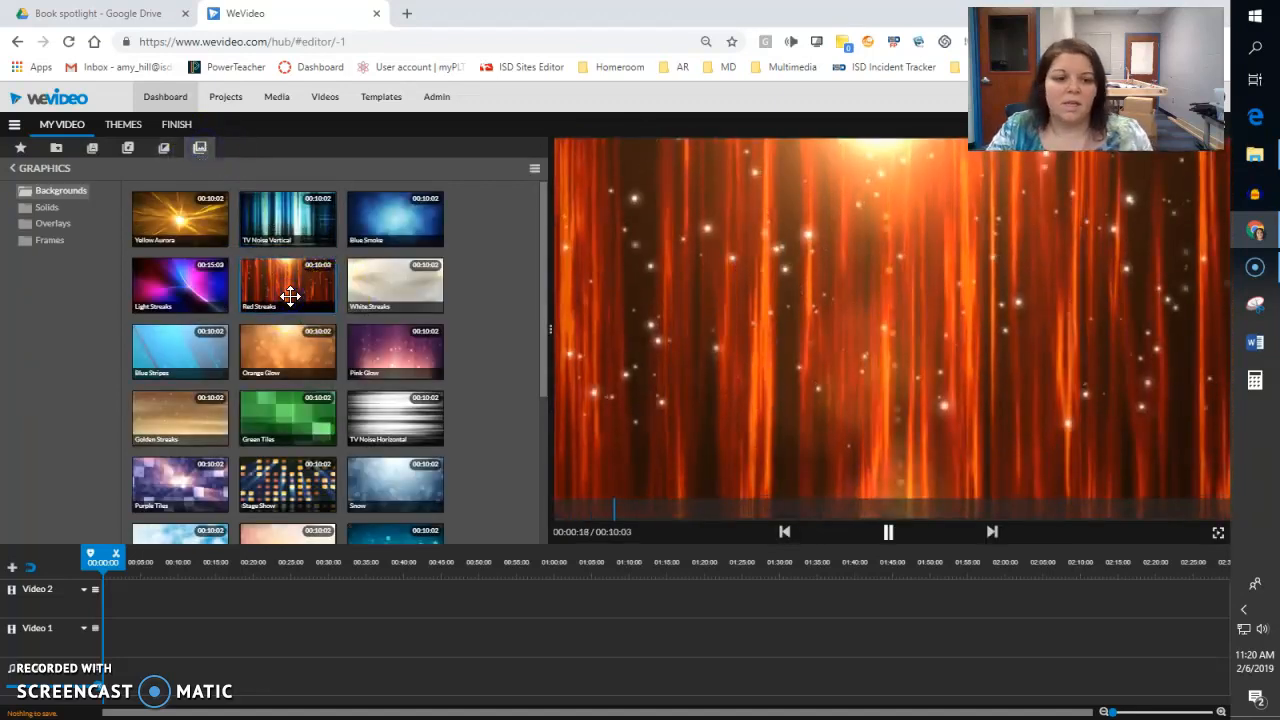
Search the stock media for "cloud" and preview the beautiful clouds in motion timelapse clip.
{"action": "left_click", "coordinate": [20, 148]}
{"action": "left_click", "coordinate": [61, 179]}
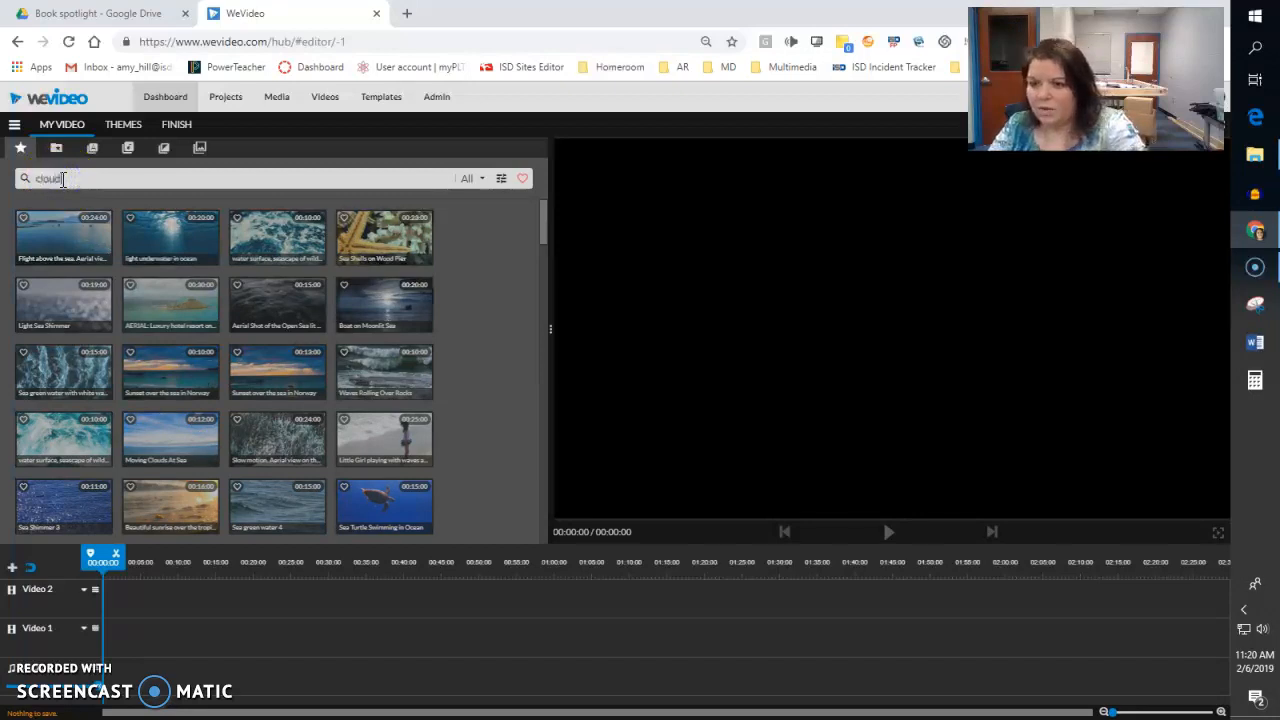
{"action": "type", "text": "cloud"}
{"action": "key", "text": "Return"}
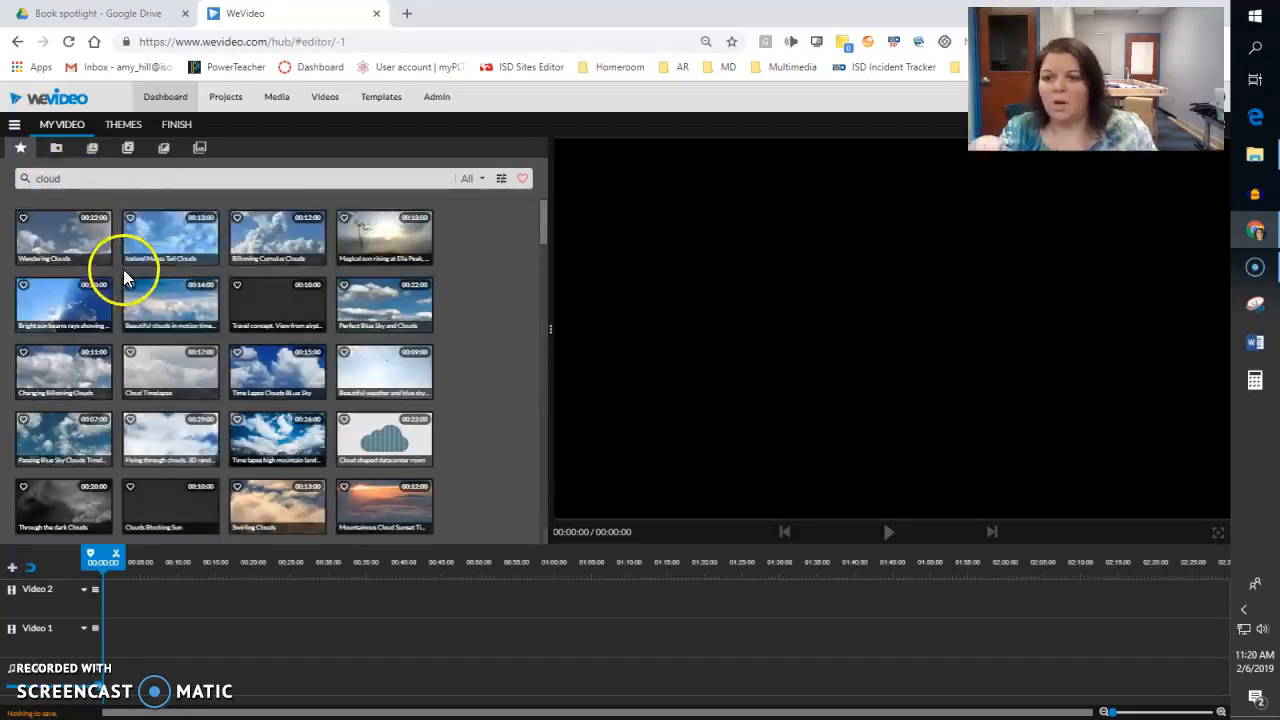
{"action": "left_click", "coordinate": [188, 296]}
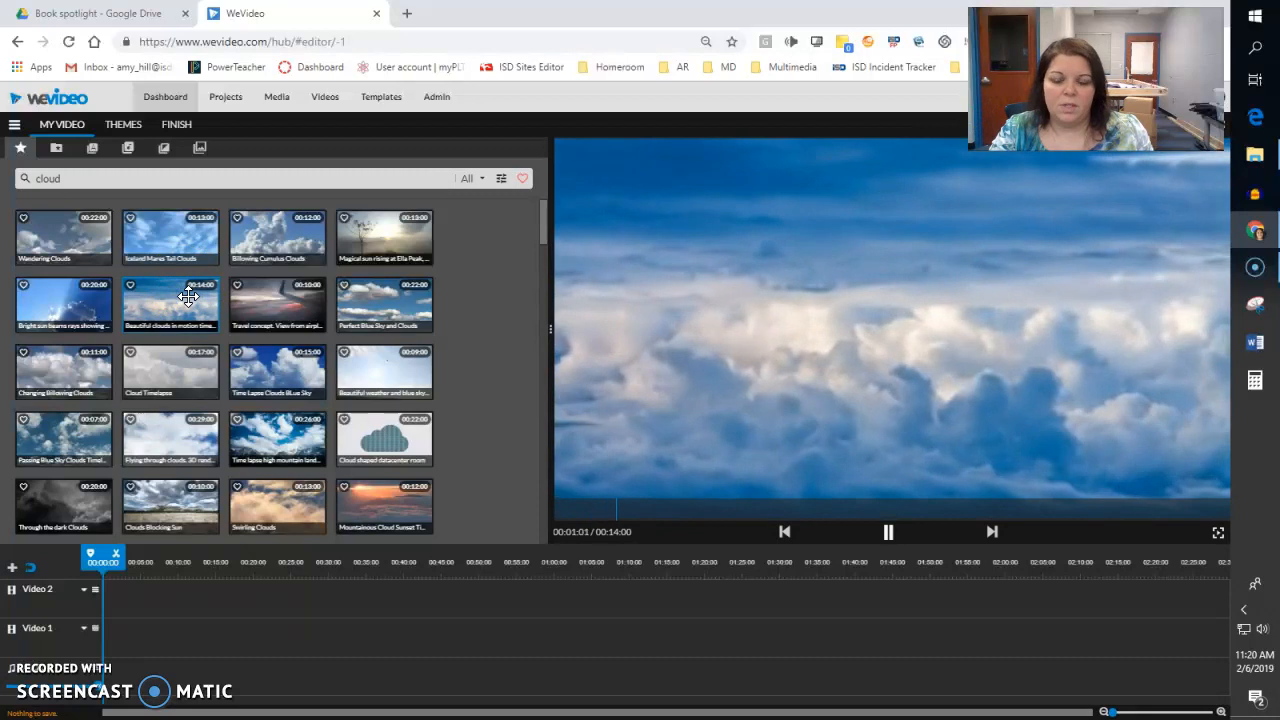
Place the beautiful clouds timelapse clip on Video 1 at about 8 seconds and try to stretch its end.
{"action": "left_click_drag", "start_coordinate": [188, 325], "coordinate": [177, 654]}
{"action": "left_click", "coordinate": [280, 634]}
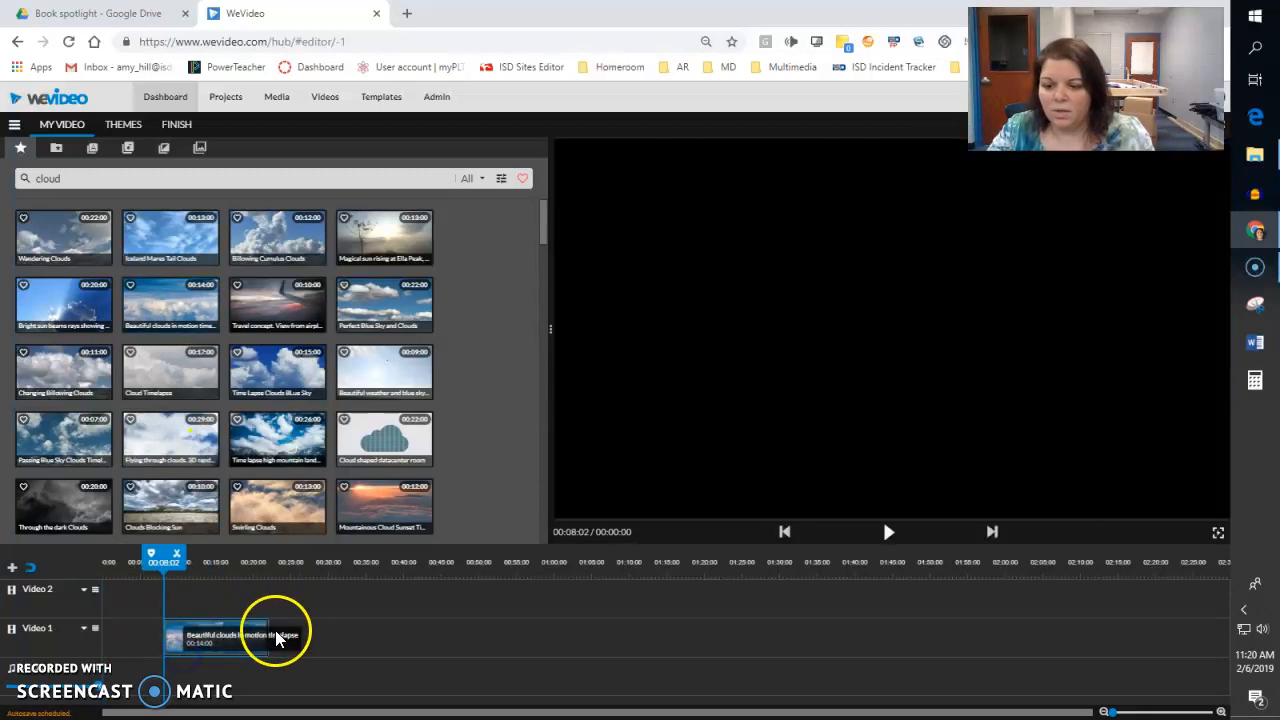
{"action": "left_click", "coordinate": [252, 645]}
{"action": "left_click_drag", "start_coordinate": [270, 640], "coordinate": [429, 640]}
Try a TV Noise Vertical background after the cloud clip on Video 1, extended to about 1:58, and delete it.
{"action": "left_click", "coordinate": [200, 148]}
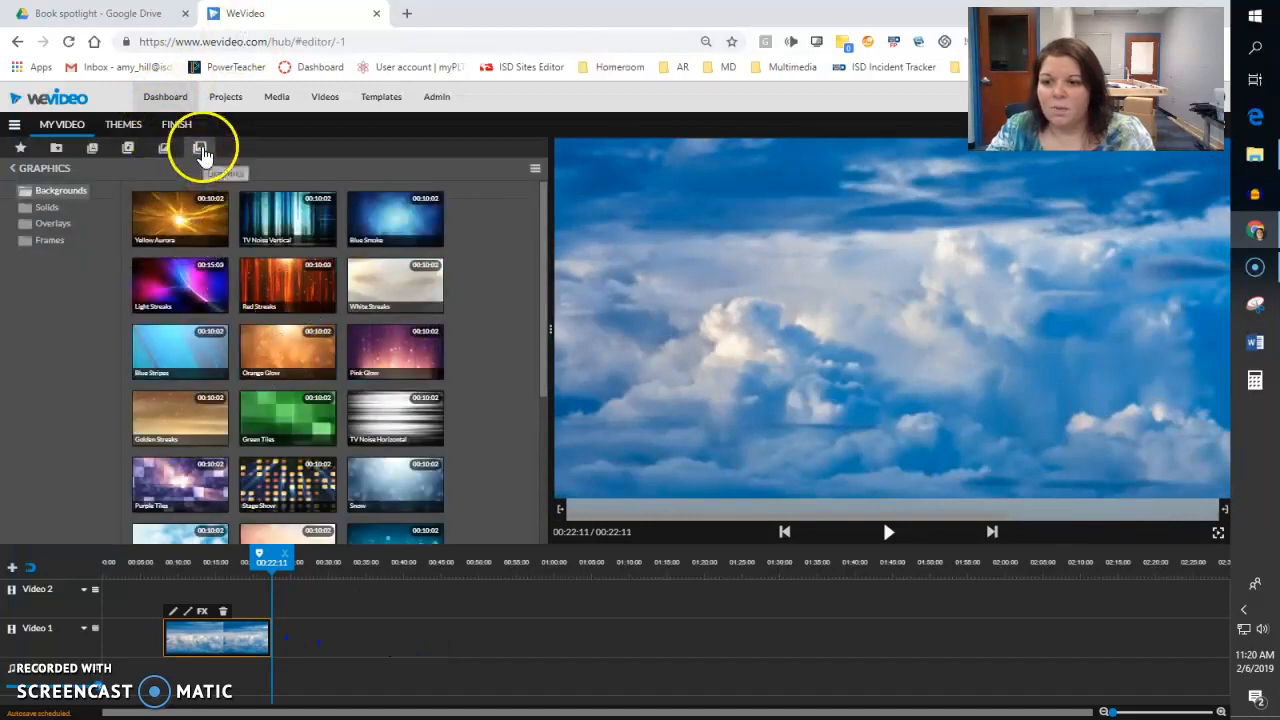
{"action": "left_click_drag", "start_coordinate": [266, 223], "coordinate": [990, 592]}
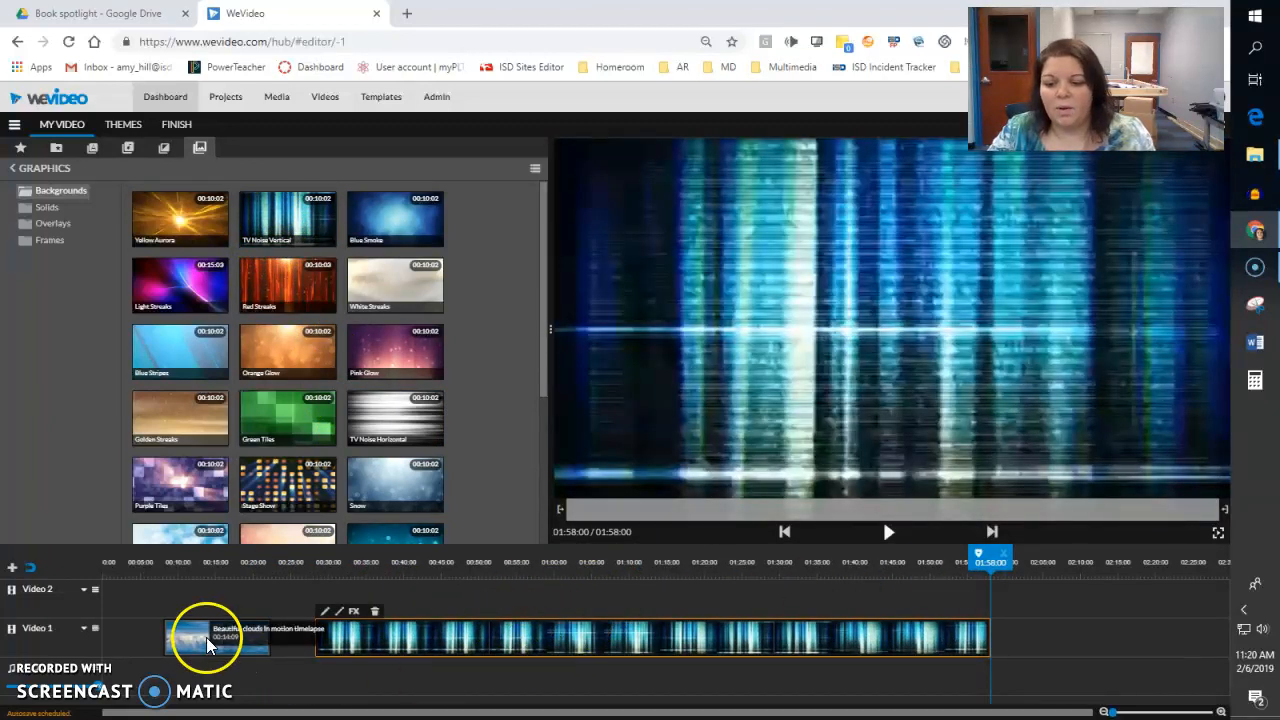
{"action": "left_click", "coordinate": [208, 645]}
{"action": "left_click", "coordinate": [400, 648]}
{"action": "key", "text": "Delete"}
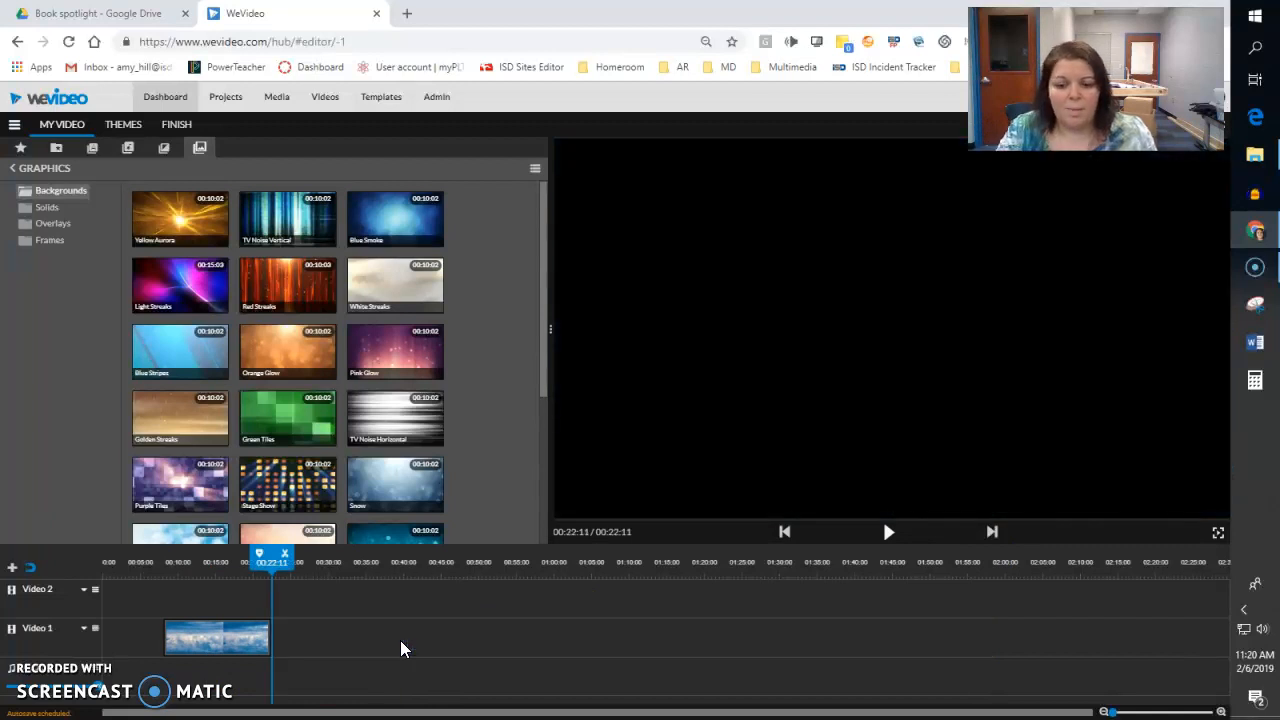
Paste a copy of the cloud clip directly after the original on Video 1 and play across the join.
{"action": "left_click", "coordinate": [249, 645]}
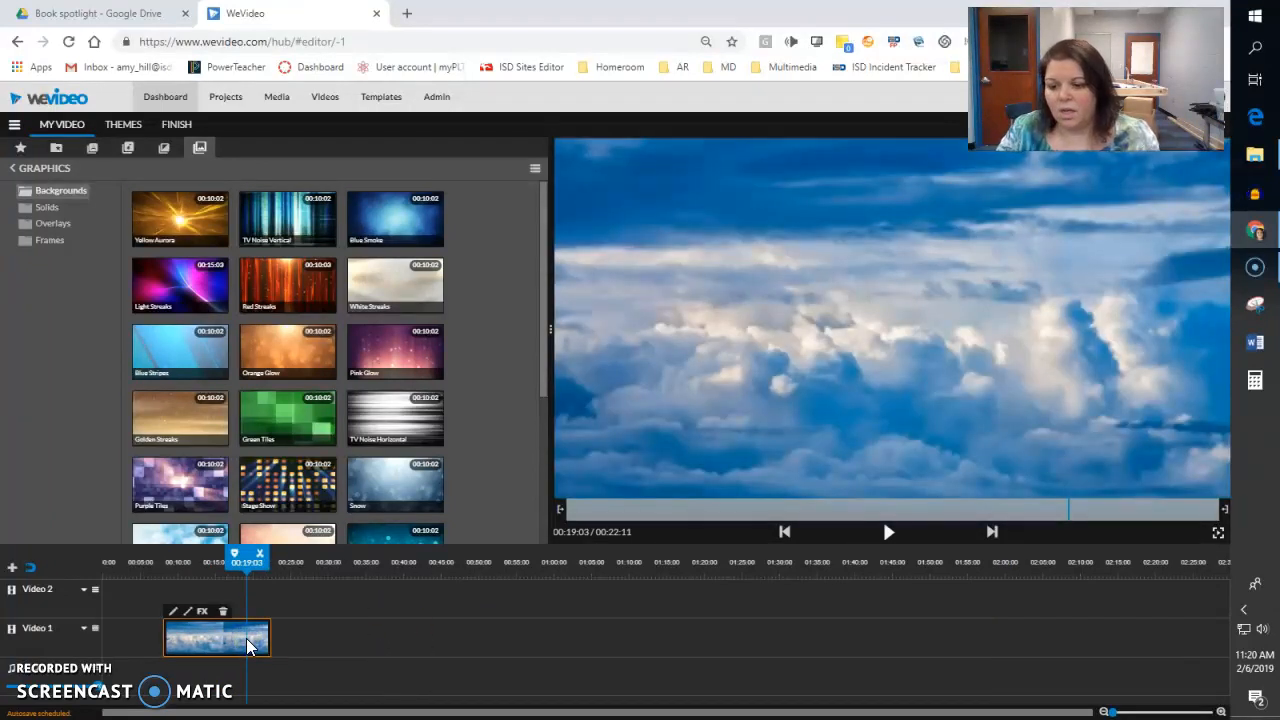
{"action": "left_click", "coordinate": [280, 584]}
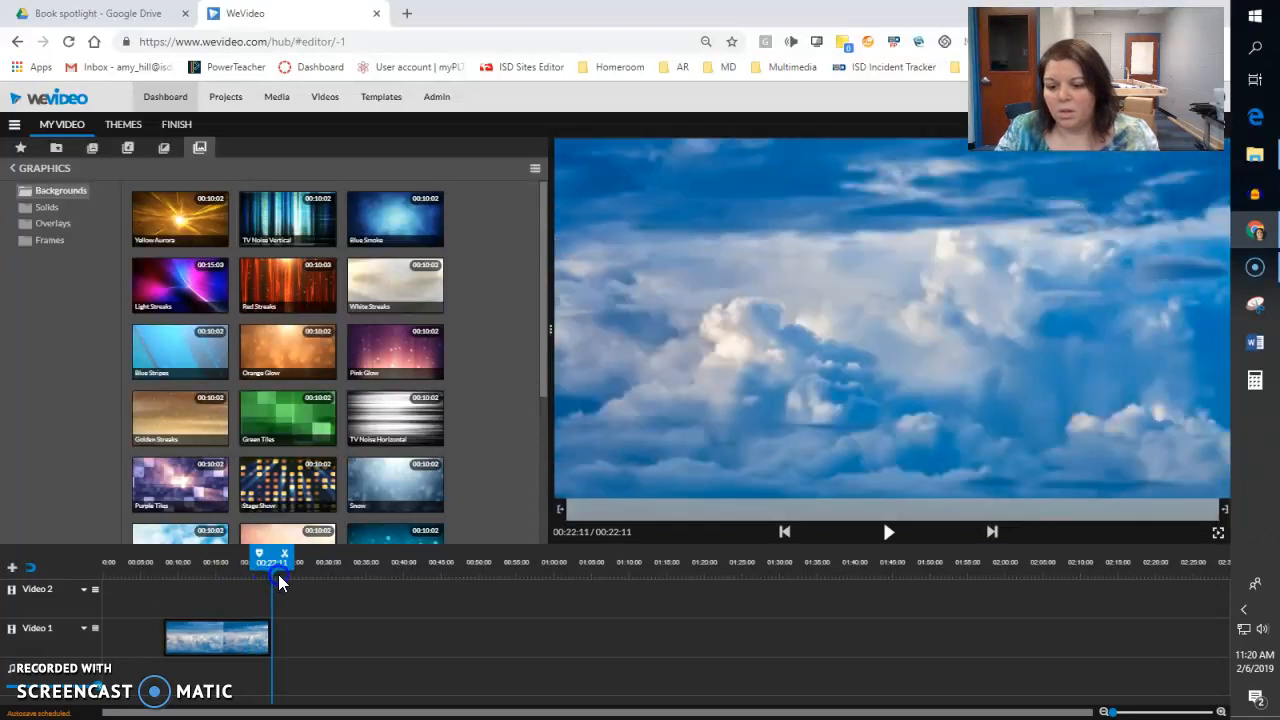
{"action": "key", "text": "ctrl+v"}
{"action": "left_click_drag", "start_coordinate": [367, 575], "coordinate": [247, 585]}
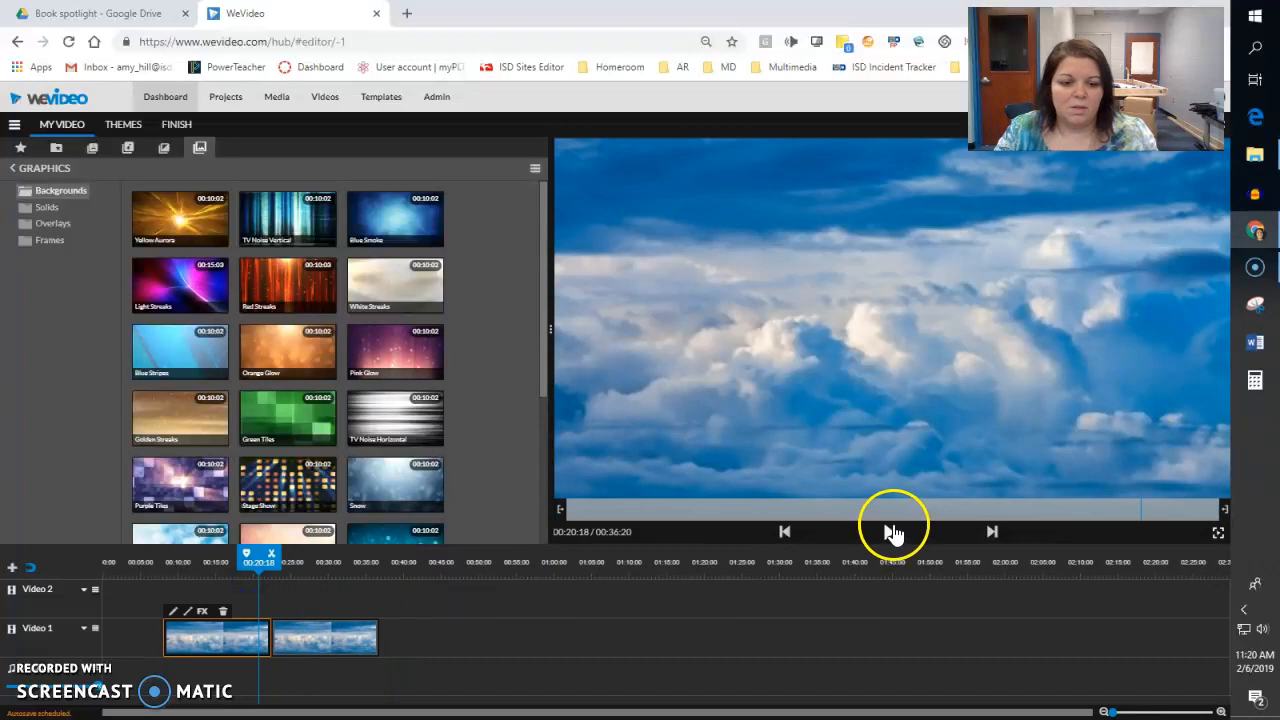
{"action": "left_click", "coordinate": [888, 533]}
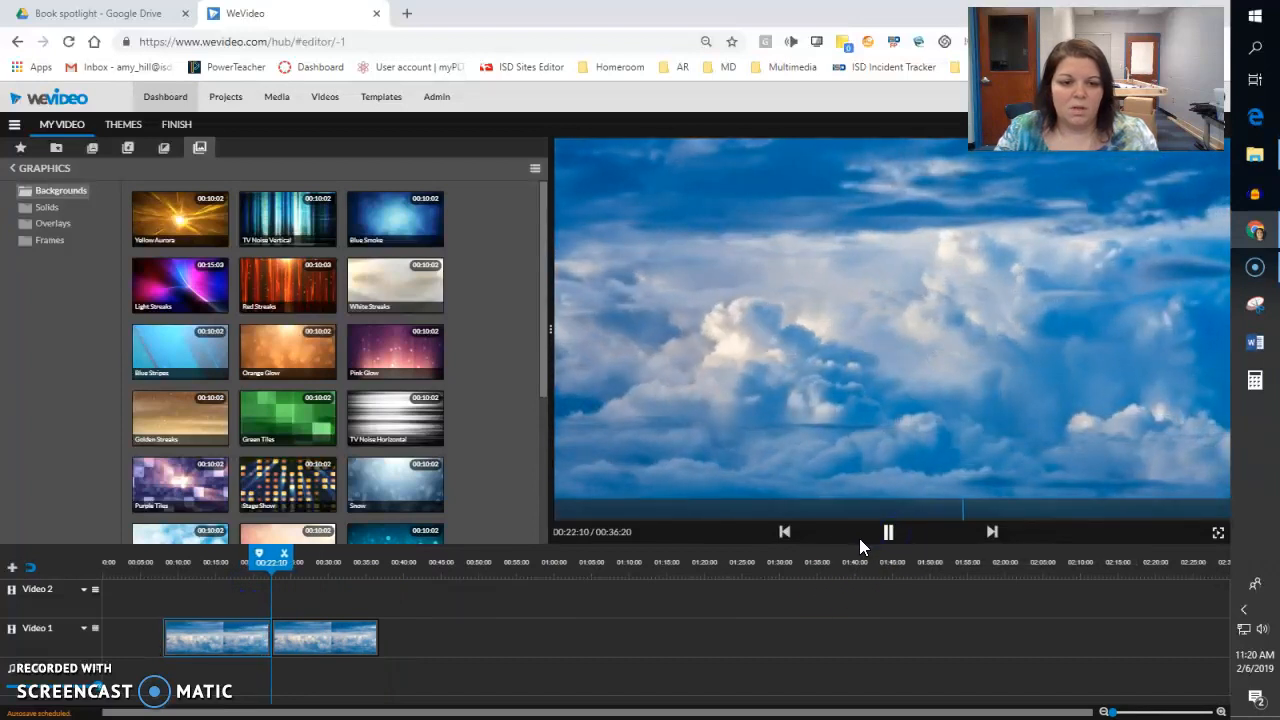
{"action": "left_click", "coordinate": [882, 533]}
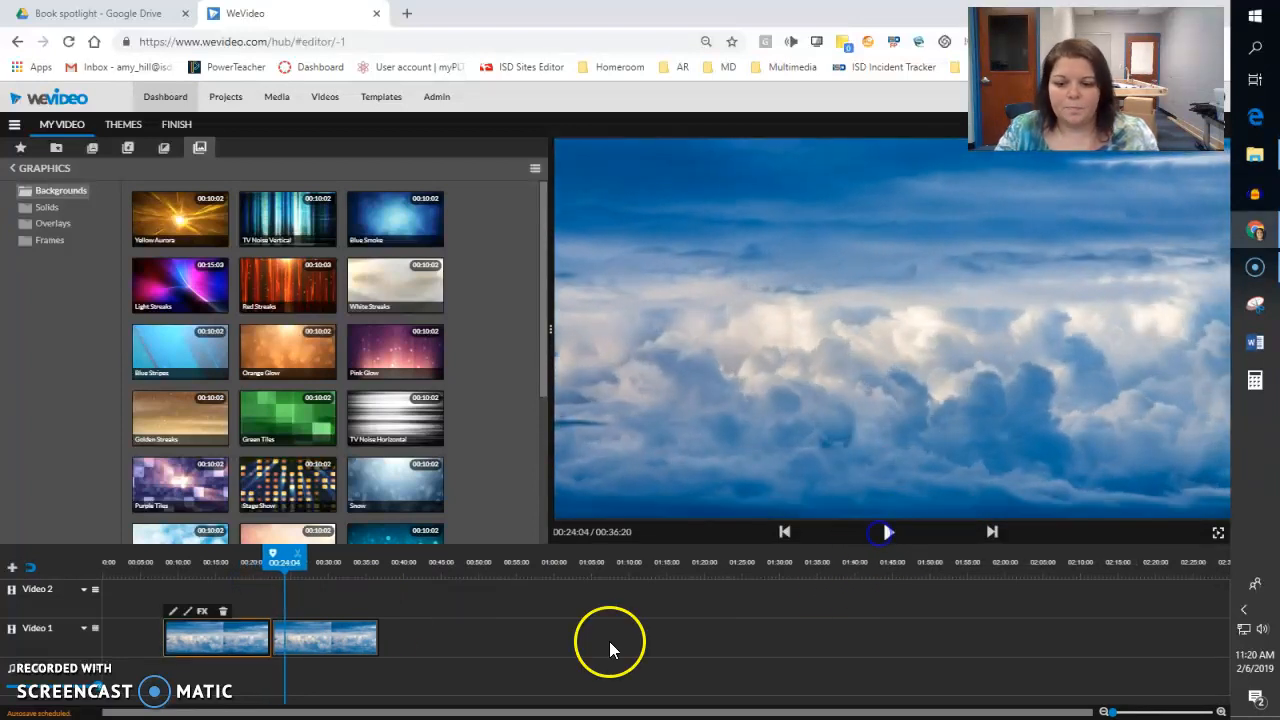
Delete both cloud clips from the Video 1 track.
{"action": "left_click", "coordinate": [340, 637]}
{"action": "key", "text": "Delete"}
{"action": "left_click", "coordinate": [225, 653]}
{"action": "key", "text": "Delete"}
{"action": "left_click", "coordinate": [217, 268]}
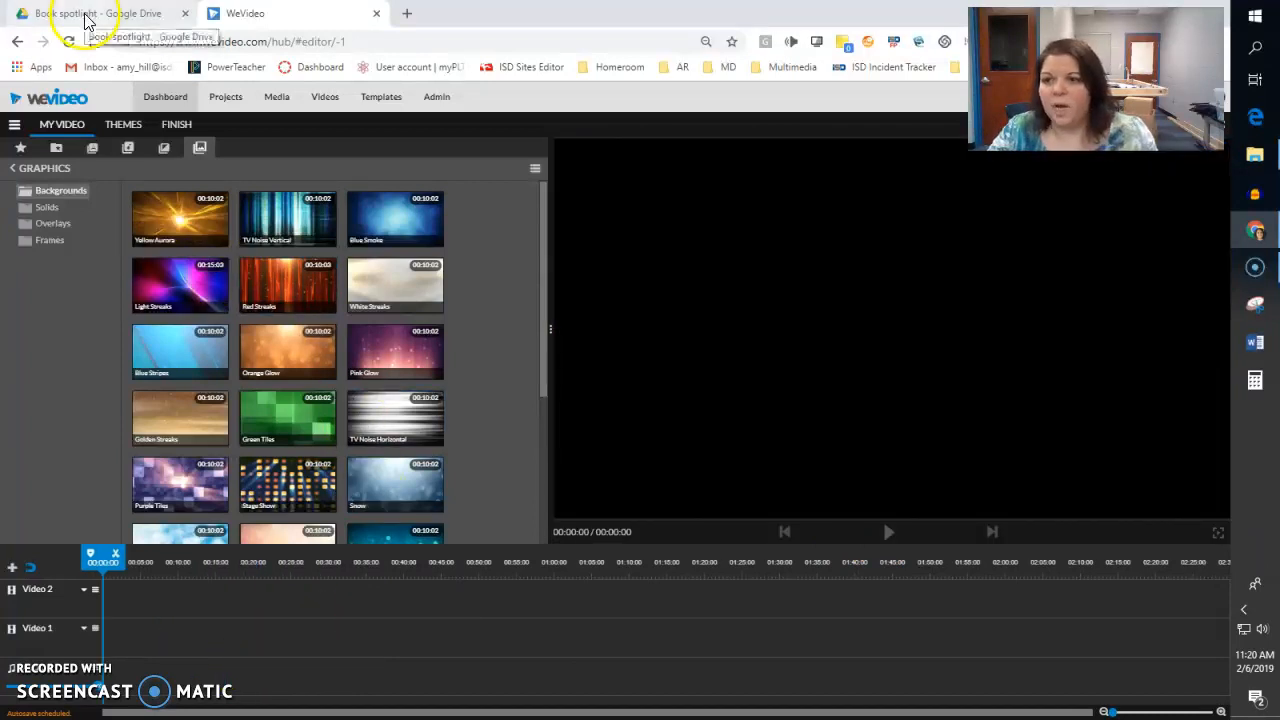
Switch to Google Drive and download the book spotlight MP4 from the Book spotlight folder.
{"action": "left_click", "coordinate": [87, 16]}
{"action": "left_click", "coordinate": [376, 266]}
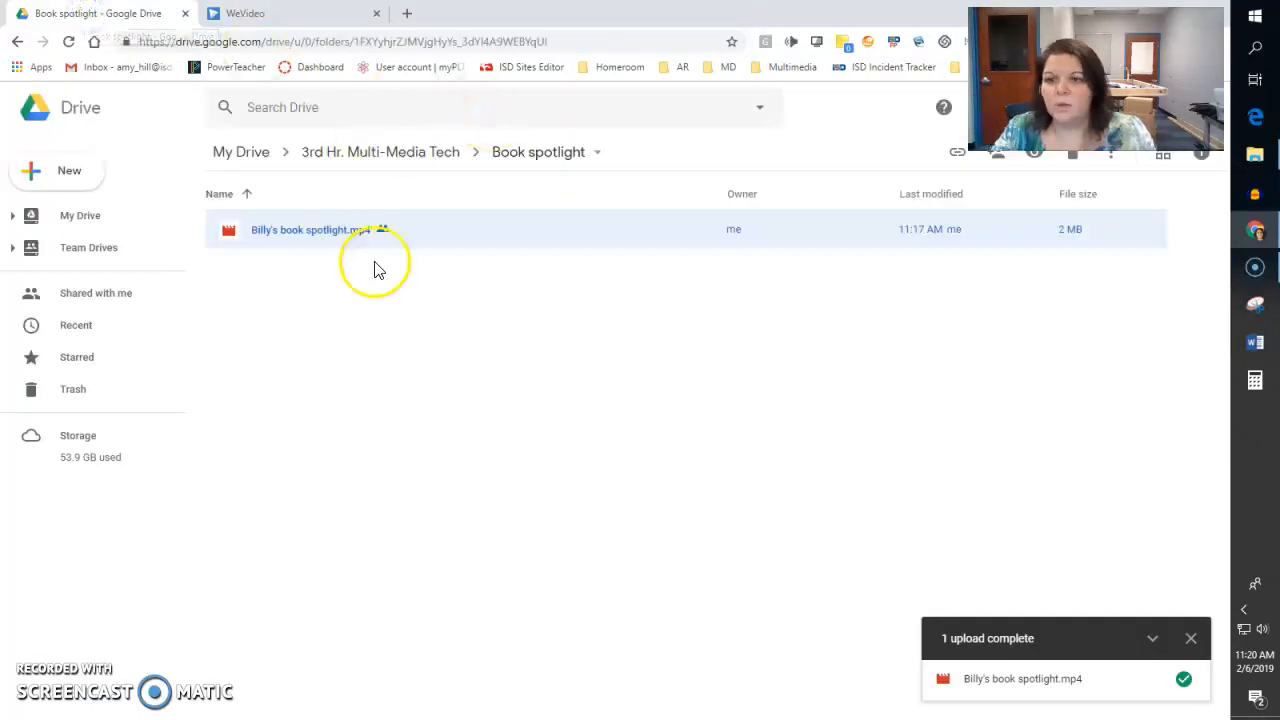
{"action": "right_click", "coordinate": [287, 243]}
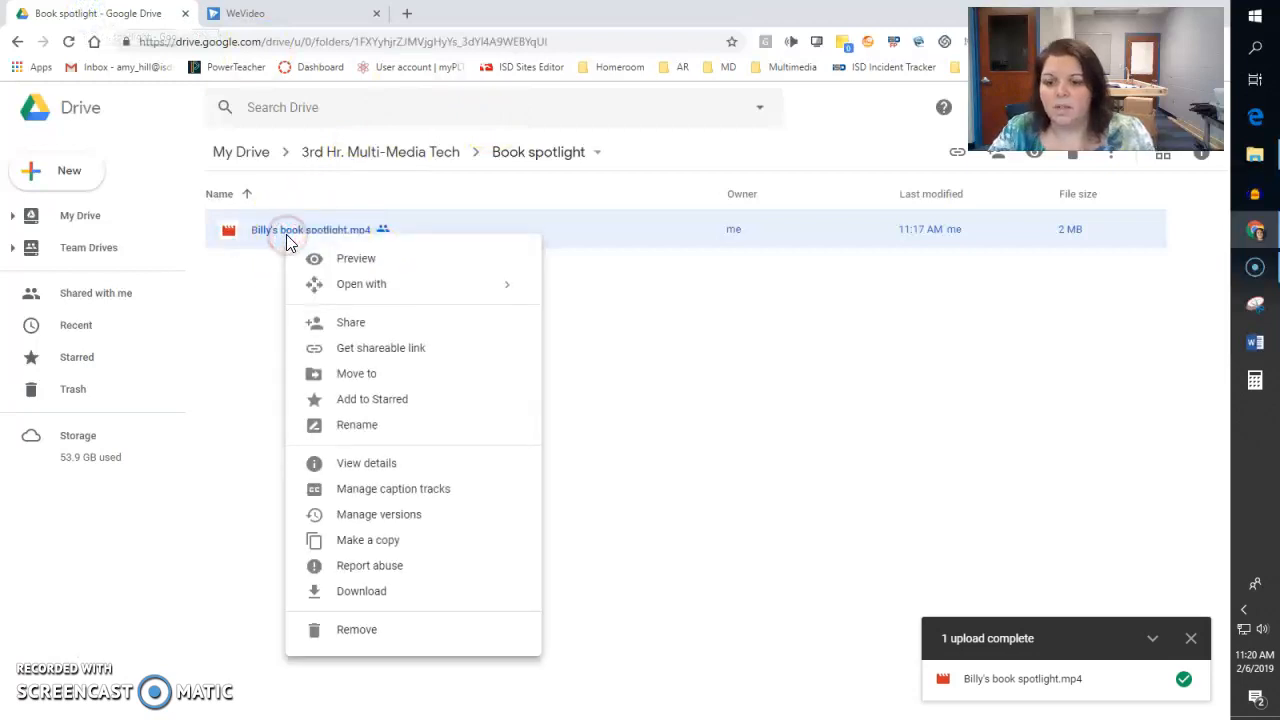
{"action": "left_click", "coordinate": [348, 591]}
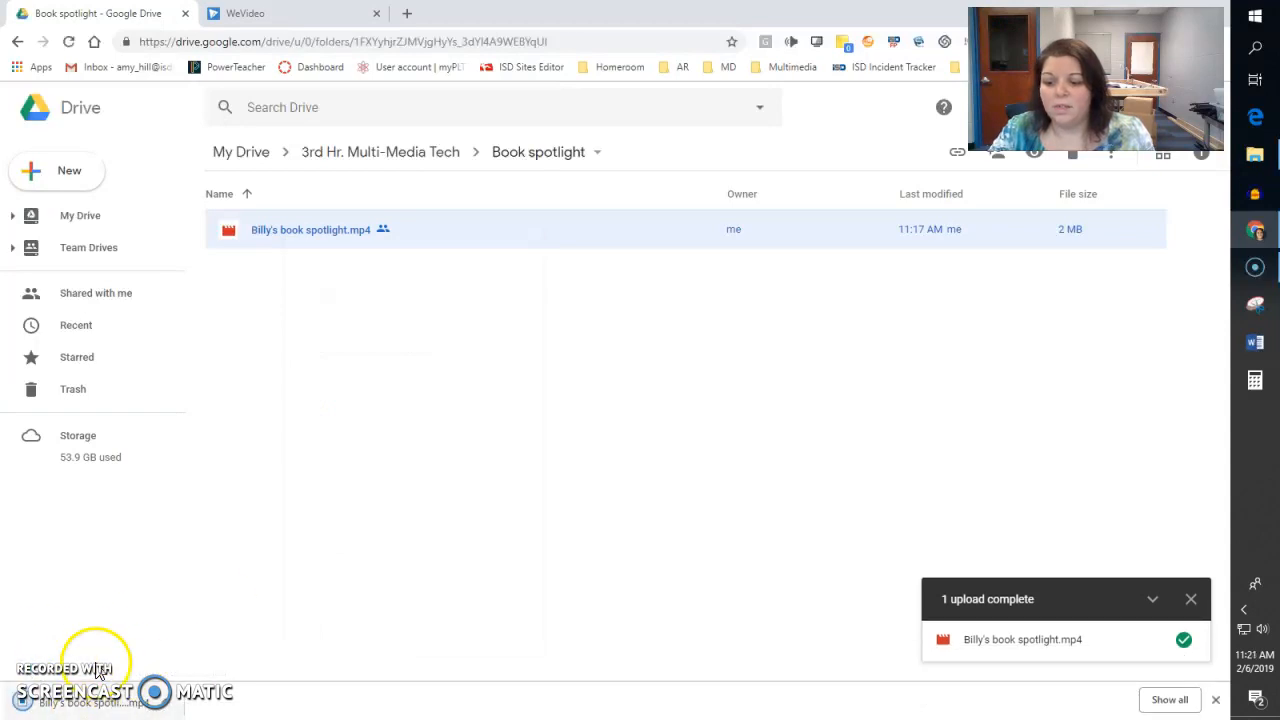
Switch back to WeVideo and import the downloaded book spotlight video into My media.
{"action": "left_click", "coordinate": [294, 14]}
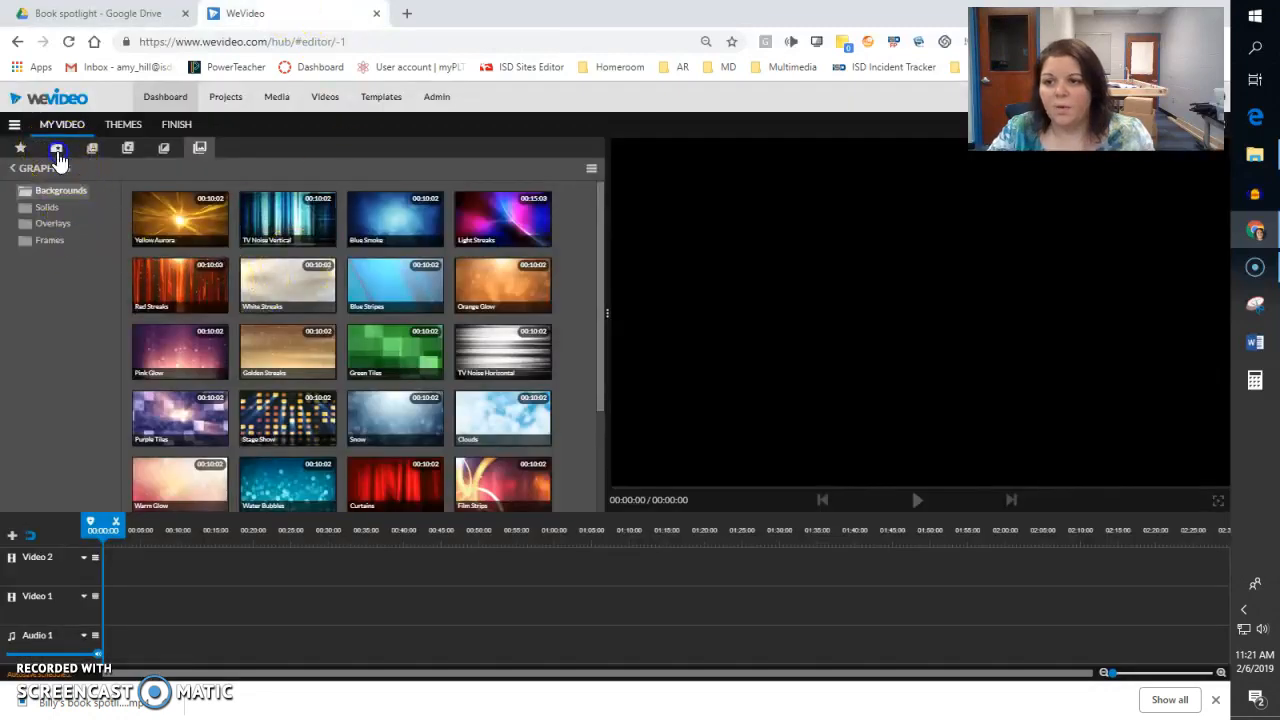
{"action": "left_click", "coordinate": [58, 160]}
{"action": "left_click", "coordinate": [132, 173]}
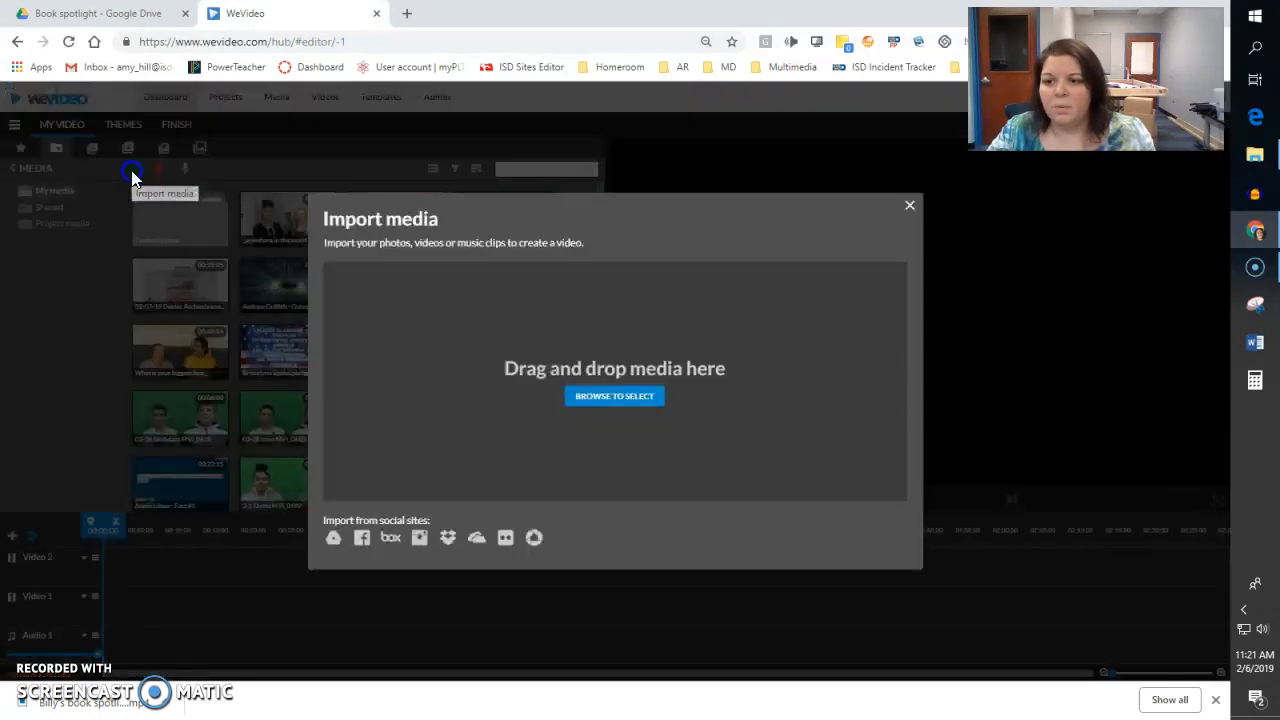
{"action": "left_click_drag", "start_coordinate": [85, 703], "coordinate": [656, 329]}
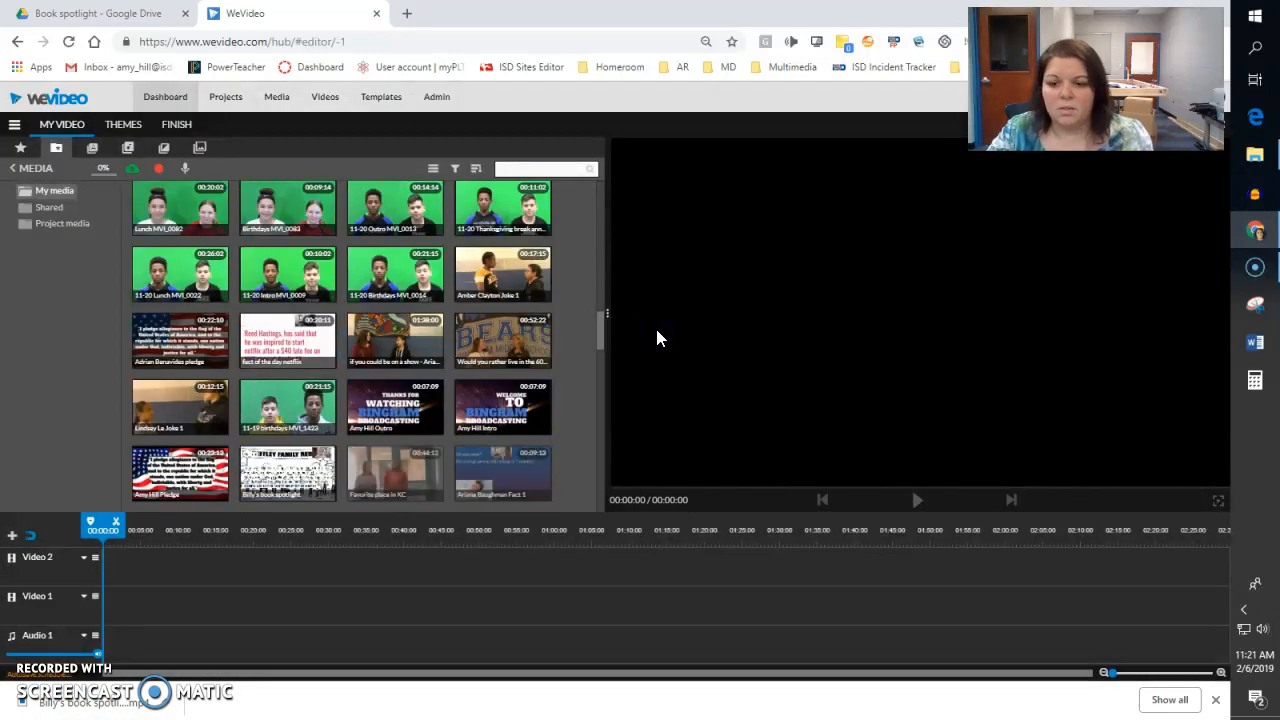
Place the book spotlight clip at the start of Video 1 and show its opacity and volume lines for editing.
{"action": "left_click_drag", "start_coordinate": [295, 485], "coordinate": [120, 605]}
{"action": "left_click", "coordinate": [110, 590]}
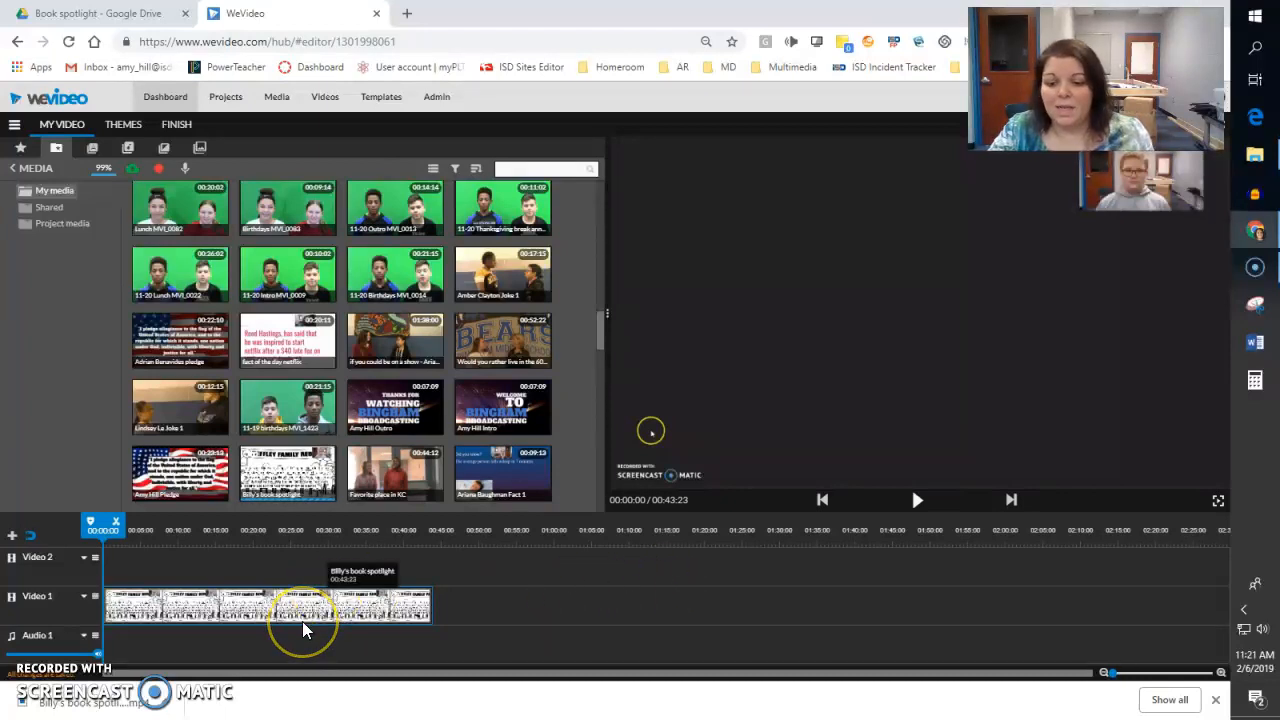
{"action": "left_click", "coordinate": [220, 608]}
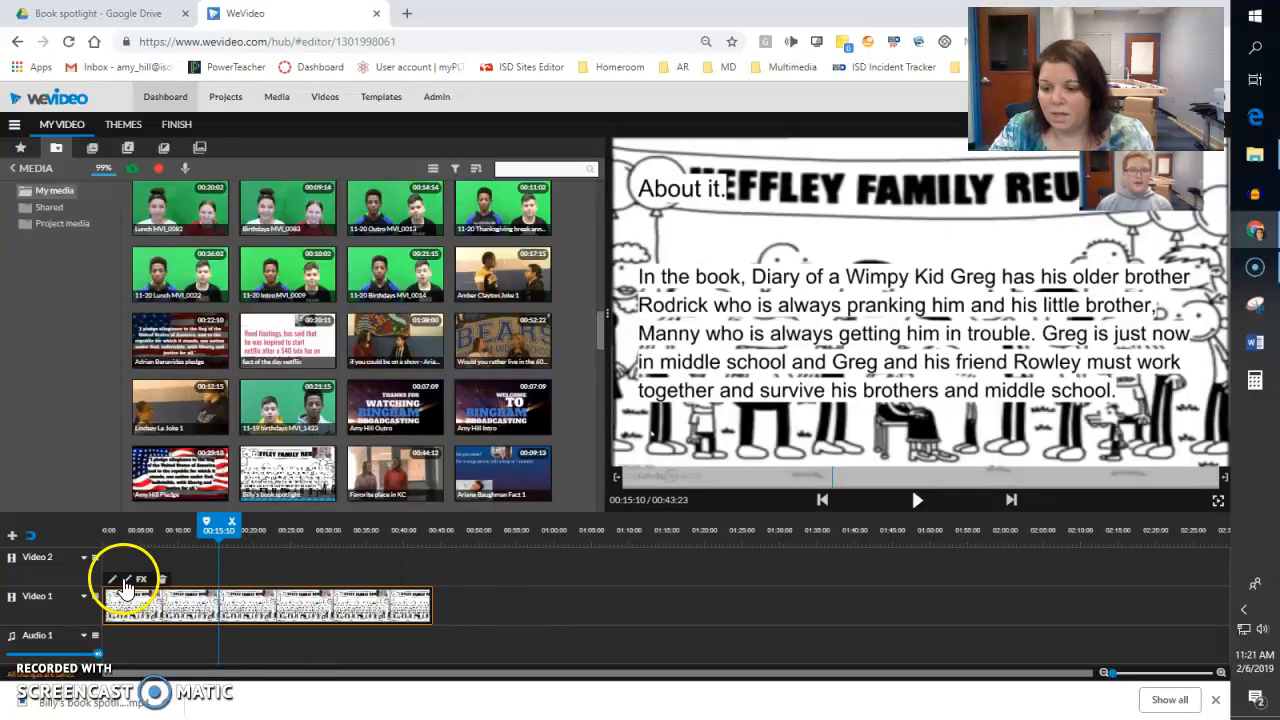
{"action": "left_click", "coordinate": [125, 582]}
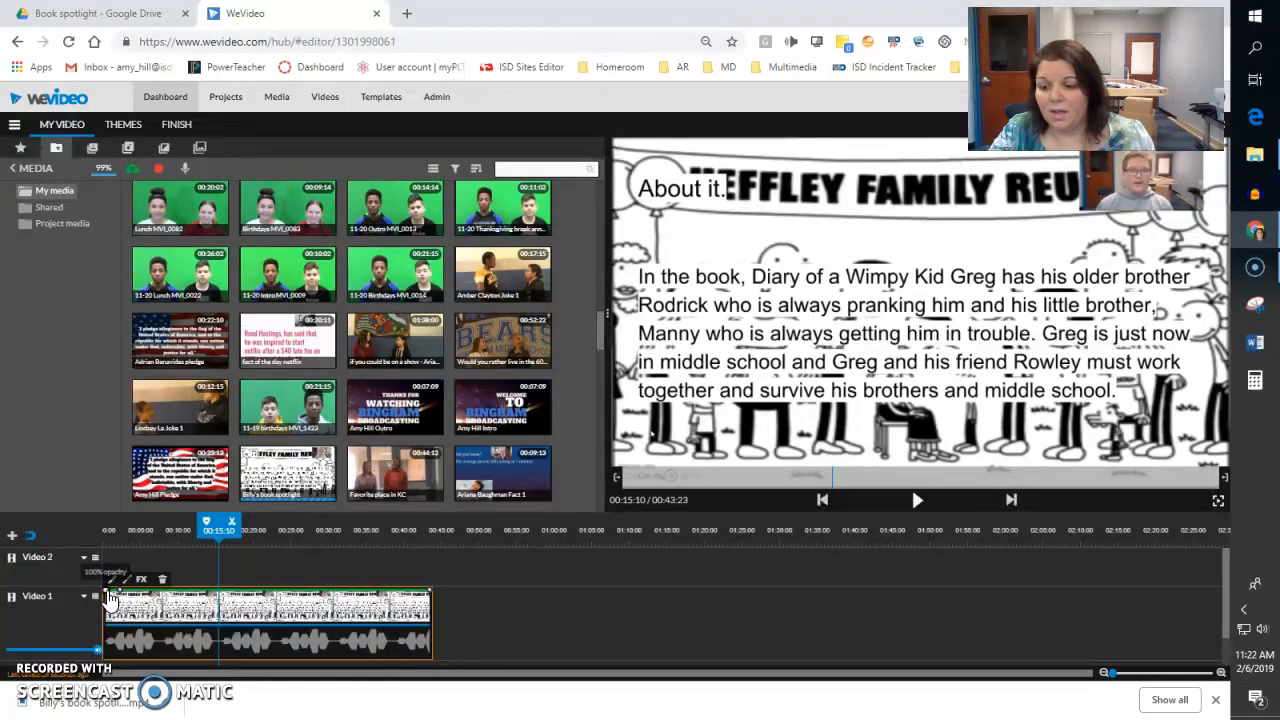
Fade in the start of the book spotlight clip with its opacity line and play it back from the beginning.
{"action": "left_click", "coordinate": [123, 633]}
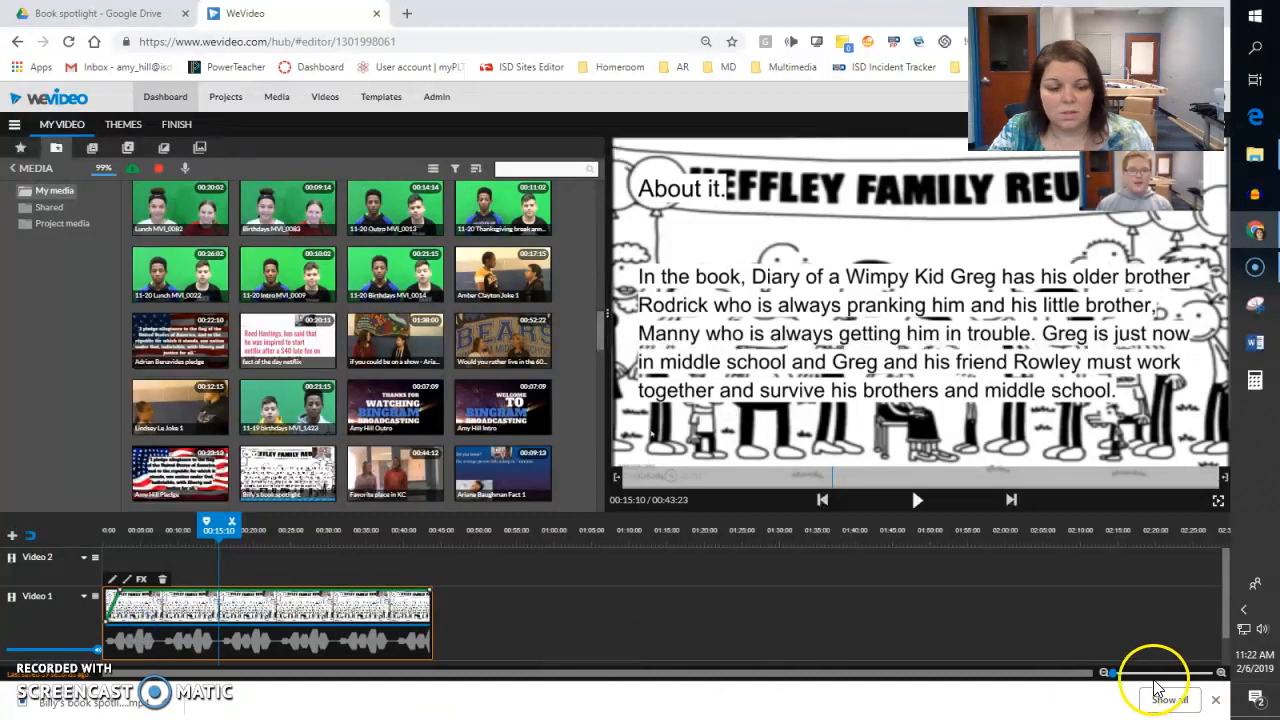
{"action": "left_click_drag", "start_coordinate": [1112, 671], "coordinate": [1125, 671]}
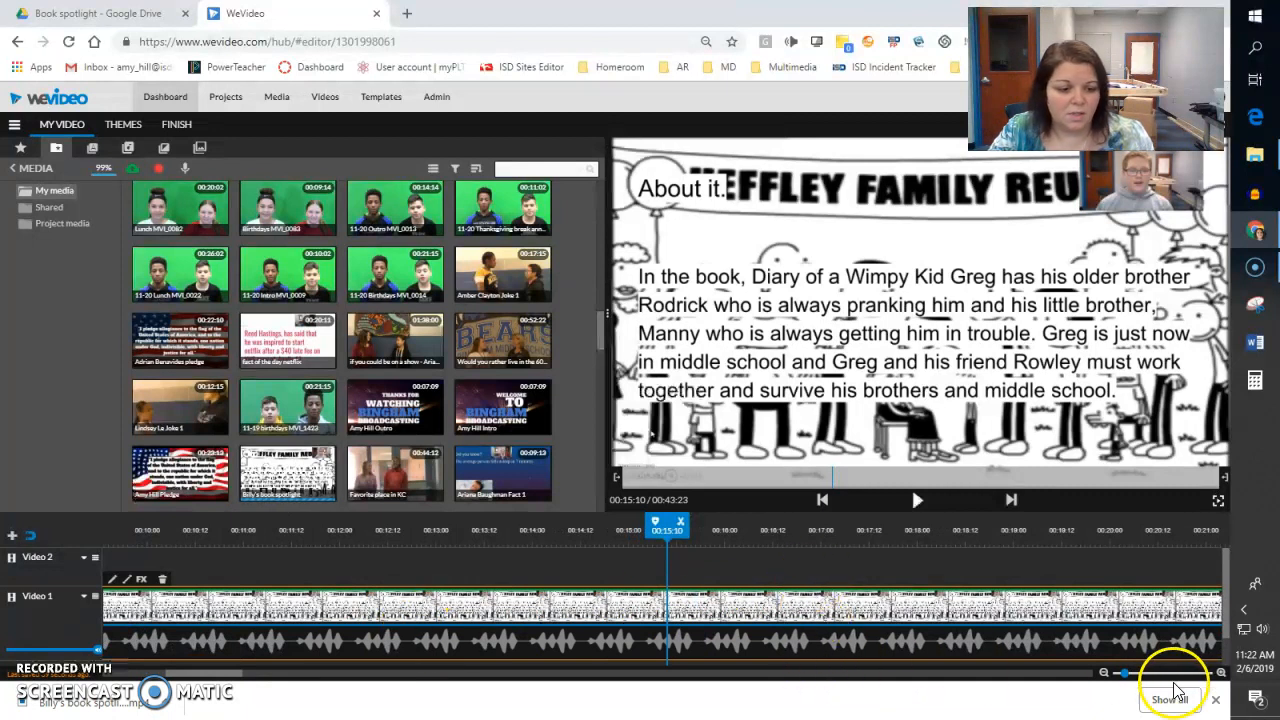
{"action": "left_click_drag", "start_coordinate": [1125, 672], "coordinate": [1112, 674]}
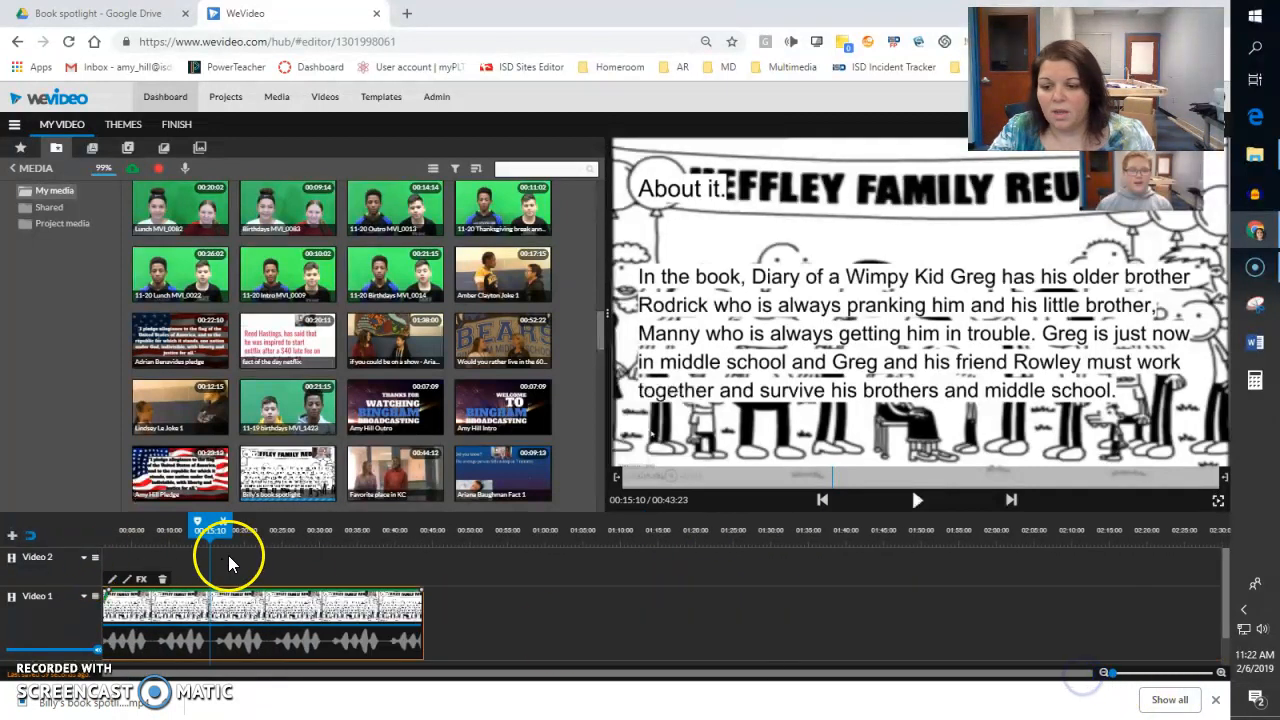
{"action": "left_click_drag", "start_coordinate": [206, 532], "coordinate": [103, 530]}
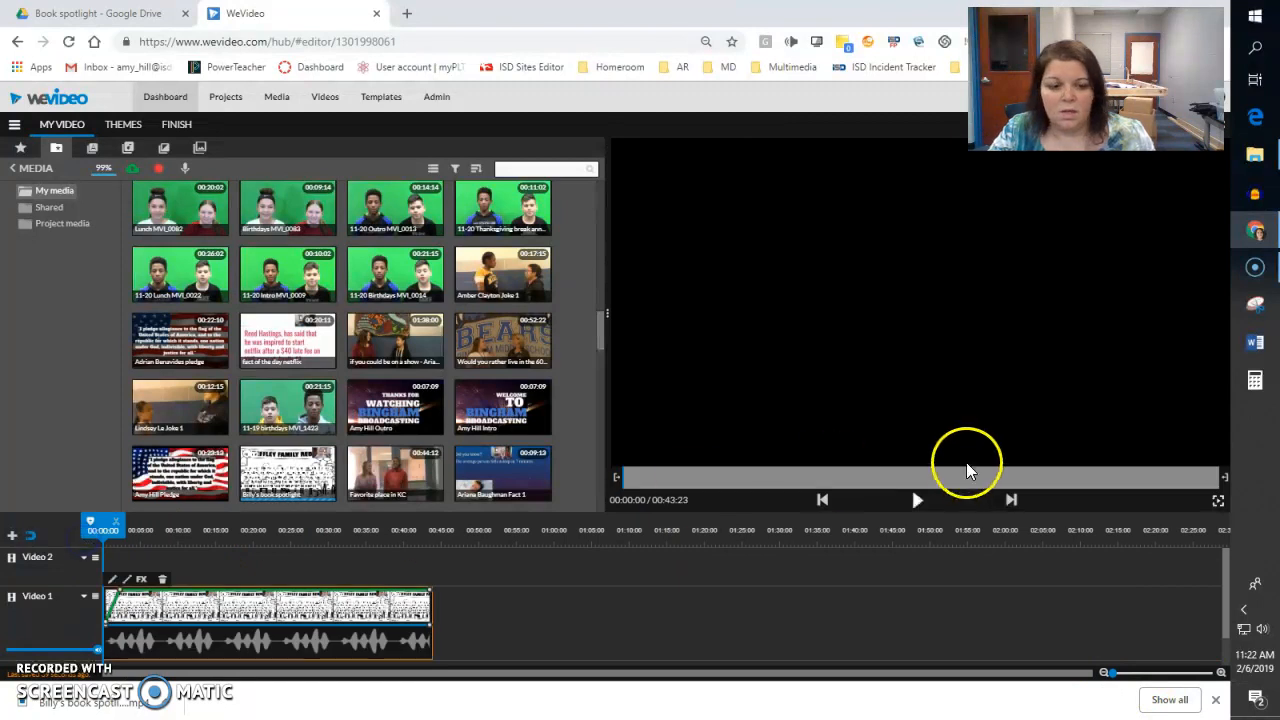
{"action": "left_click", "coordinate": [918, 502]}
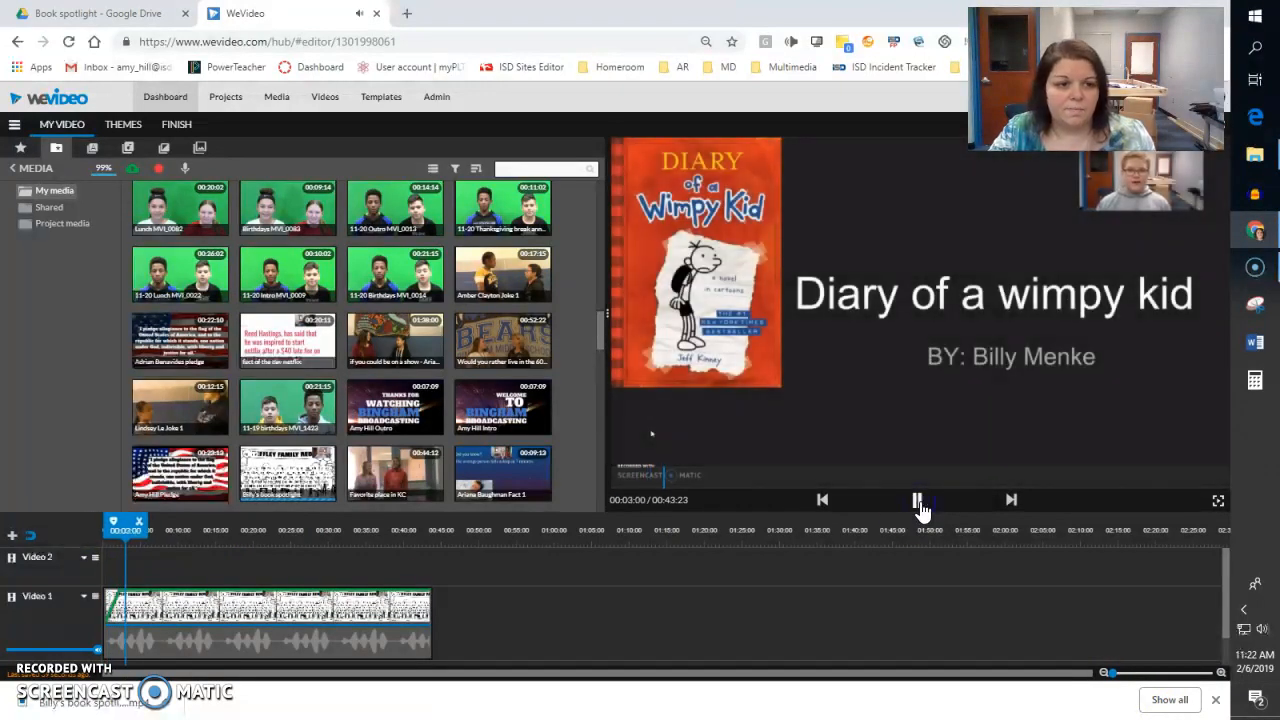
{"action": "left_click", "coordinate": [918, 502]}
{"action": "left_click", "coordinate": [360, 598]}
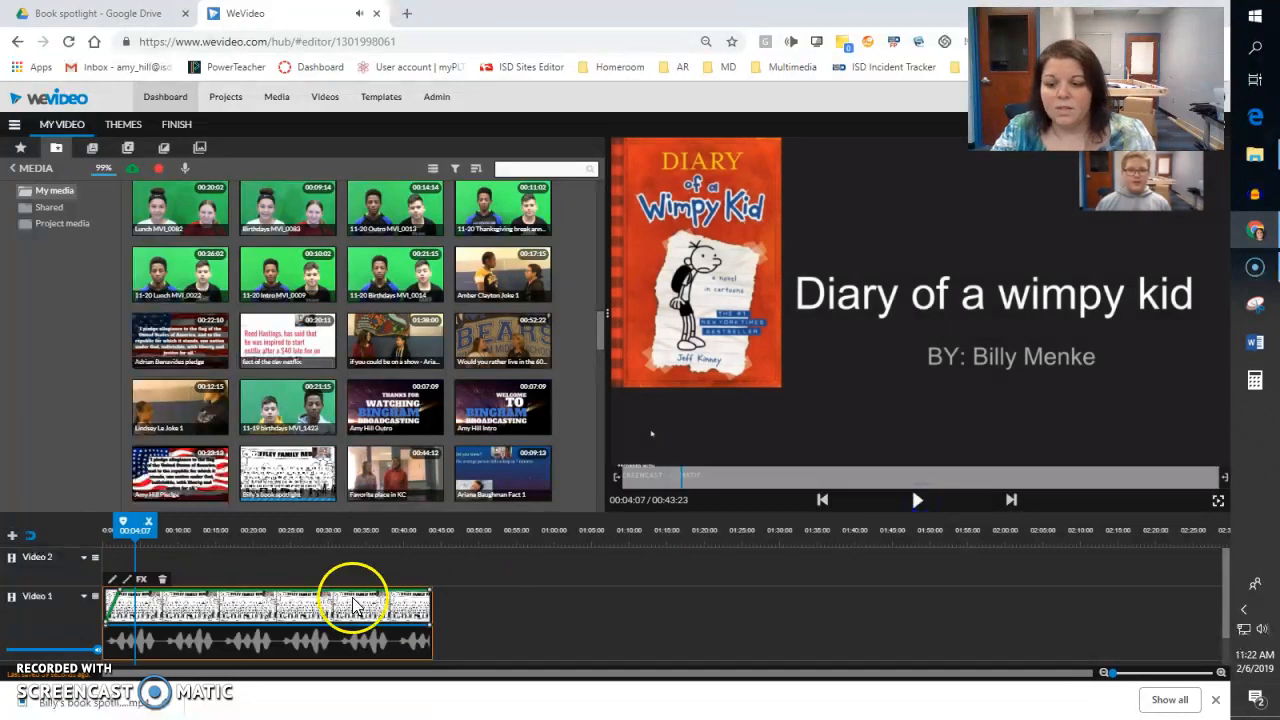
Look through the text and free music libraries, previewing the Discovery and Summer Rock tracks.
{"action": "scroll", "coordinate": [538, 598], "scroll_direction": "down", "scroll_amount": 1}
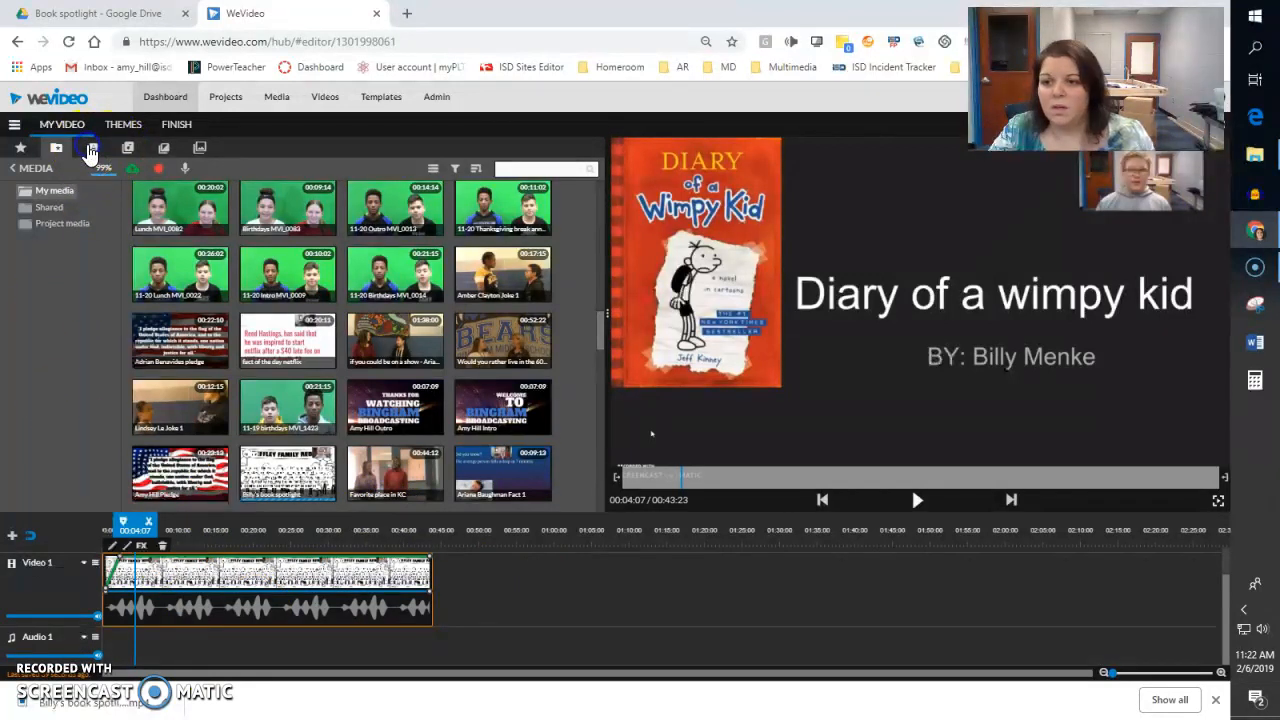
{"action": "left_click", "coordinate": [90, 150]}
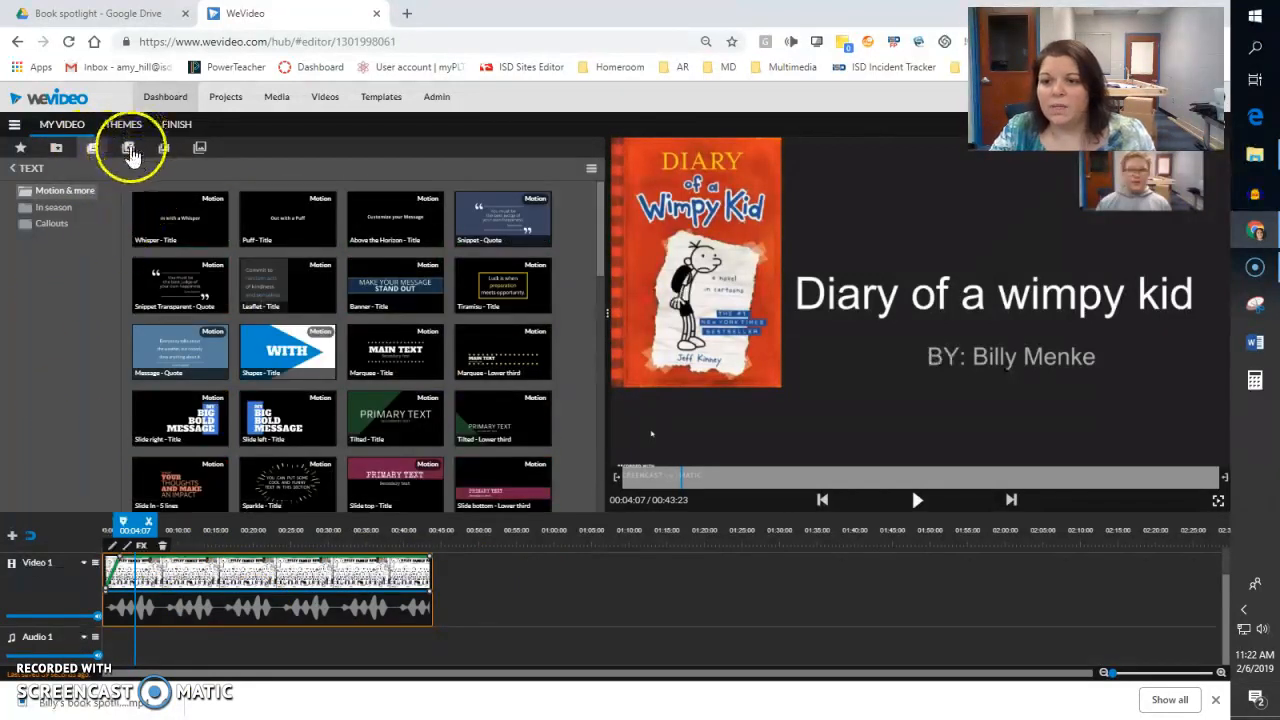
{"action": "left_click", "coordinate": [129, 150]}
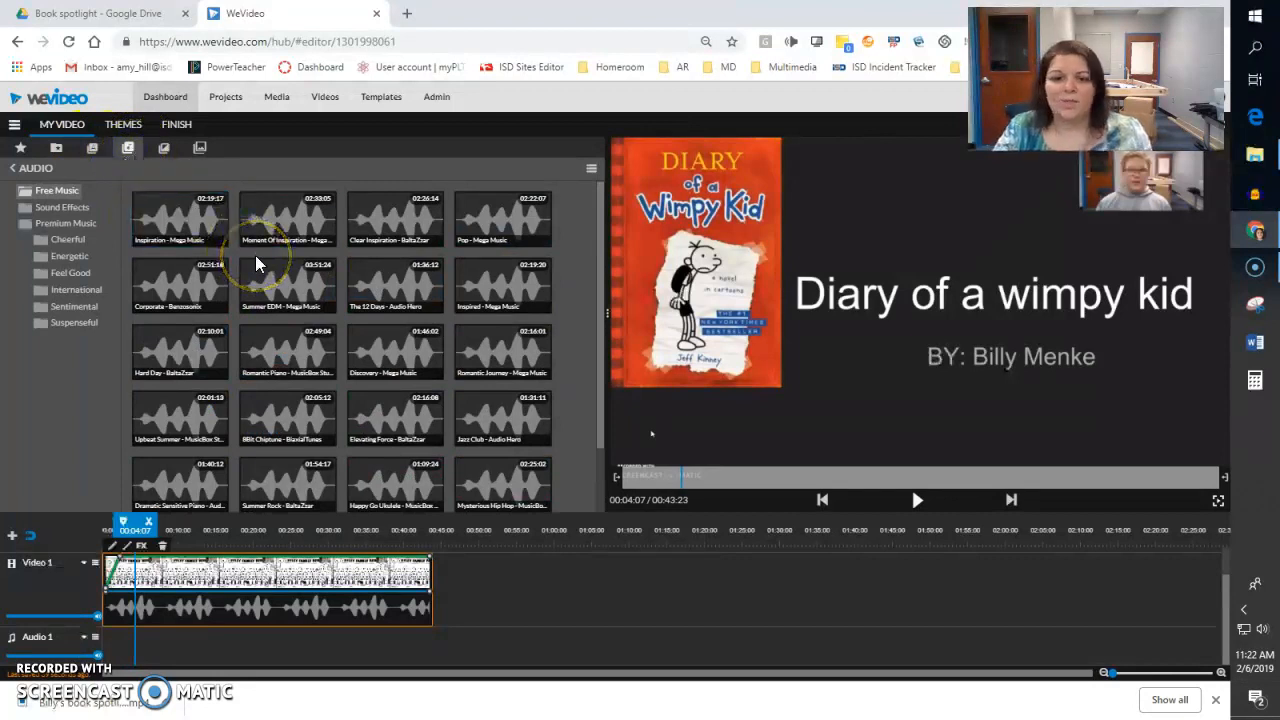
{"action": "left_click", "coordinate": [400, 357]}
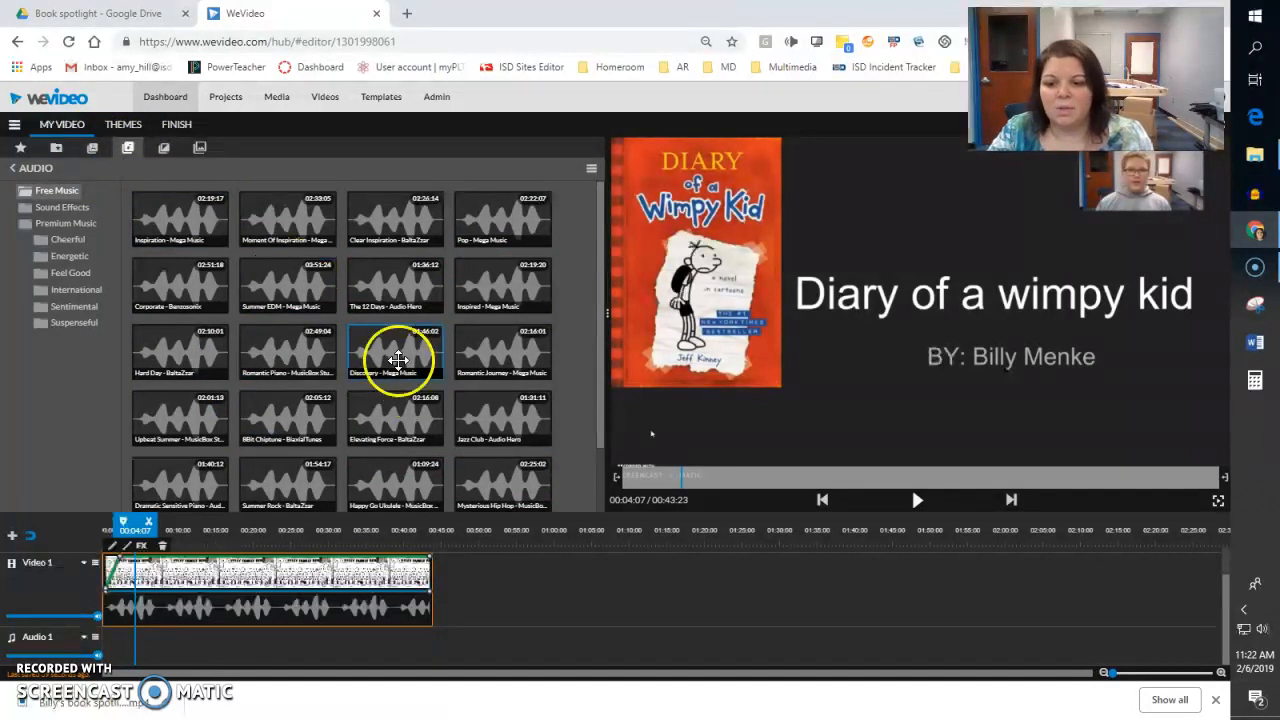
{"action": "left_click", "coordinate": [920, 502]}
{"action": "left_click", "coordinate": [920, 504]}
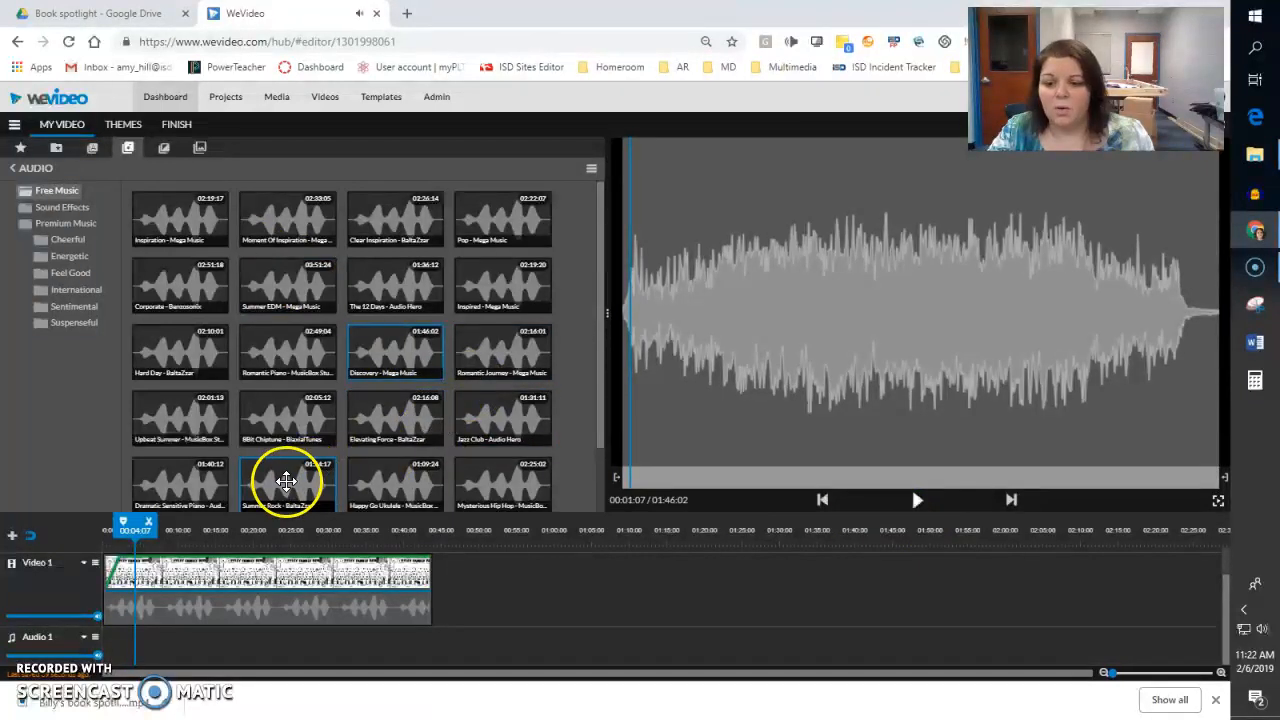
{"action": "left_click", "coordinate": [289, 479]}
{"action": "left_click", "coordinate": [918, 502]}
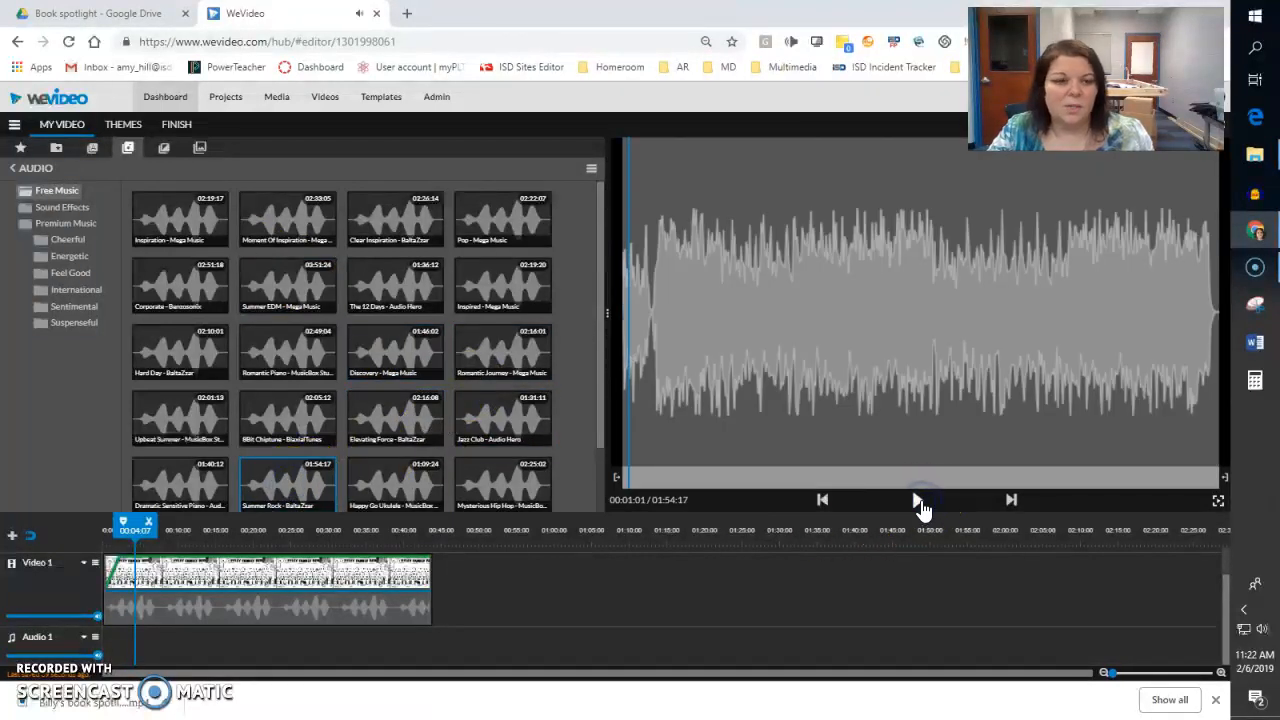
{"action": "left_click", "coordinate": [713, 485]}
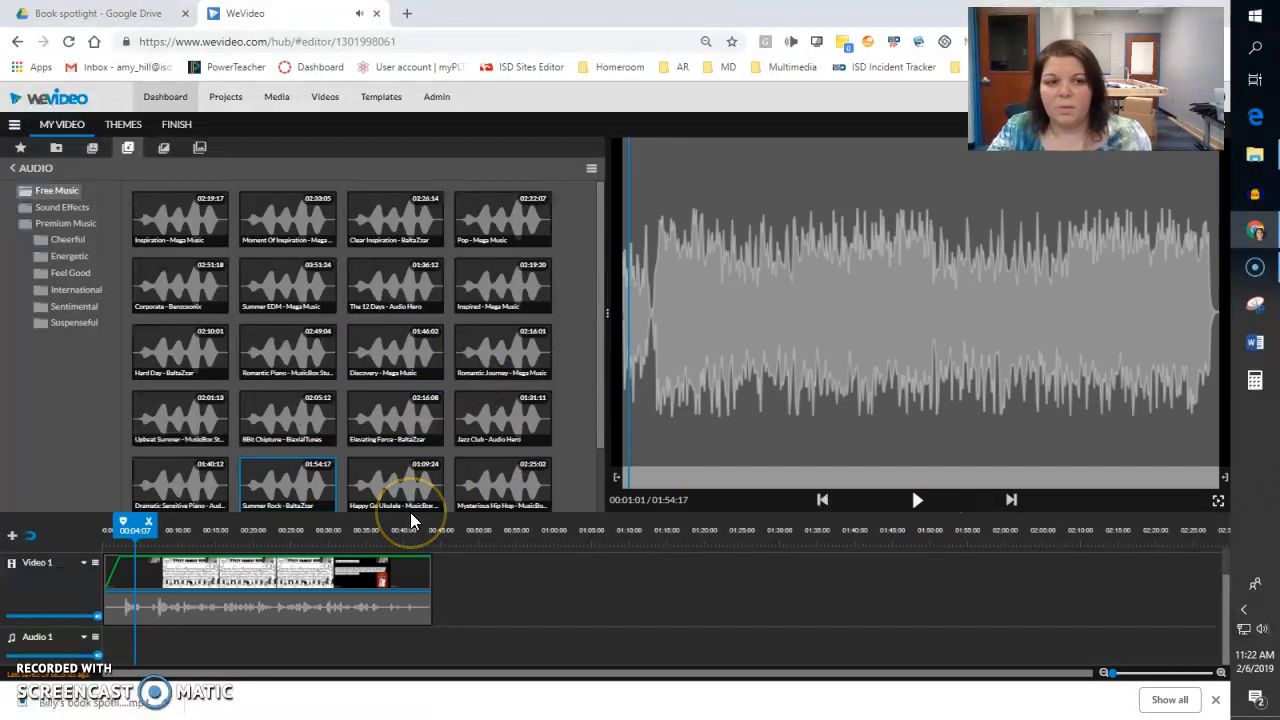
Add Summer Rock at the start of Audio 1 and trim its end to match the video at 00:43:23.
{"action": "left_click_drag", "start_coordinate": [314, 471], "coordinate": [115, 647]}
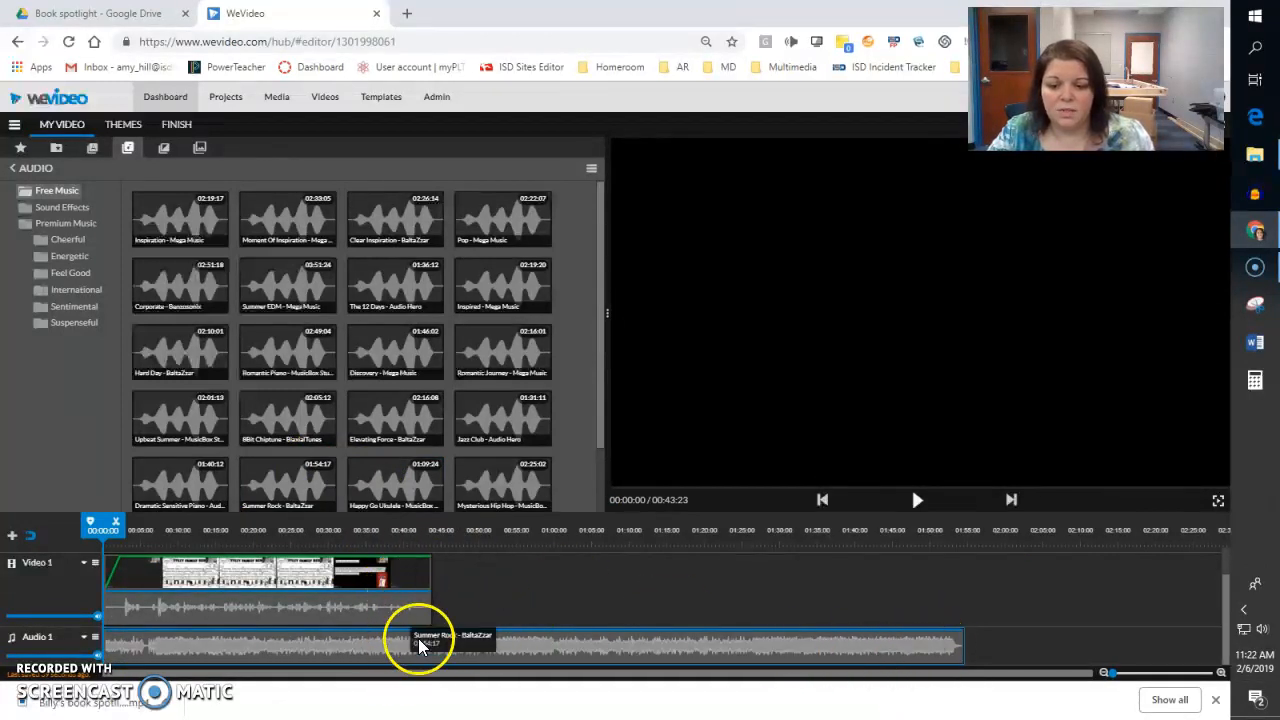
{"action": "left_click", "coordinate": [922, 649]}
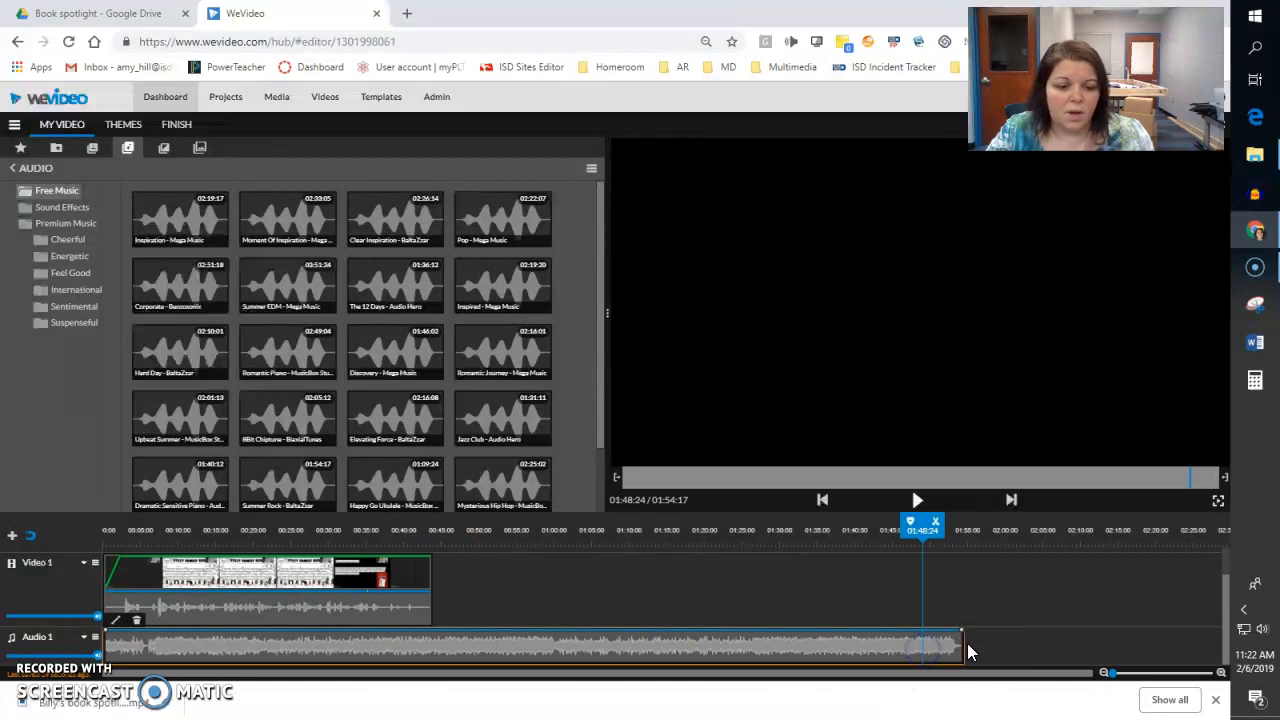
{"action": "left_click_drag", "start_coordinate": [962, 645], "coordinate": [433, 643]}
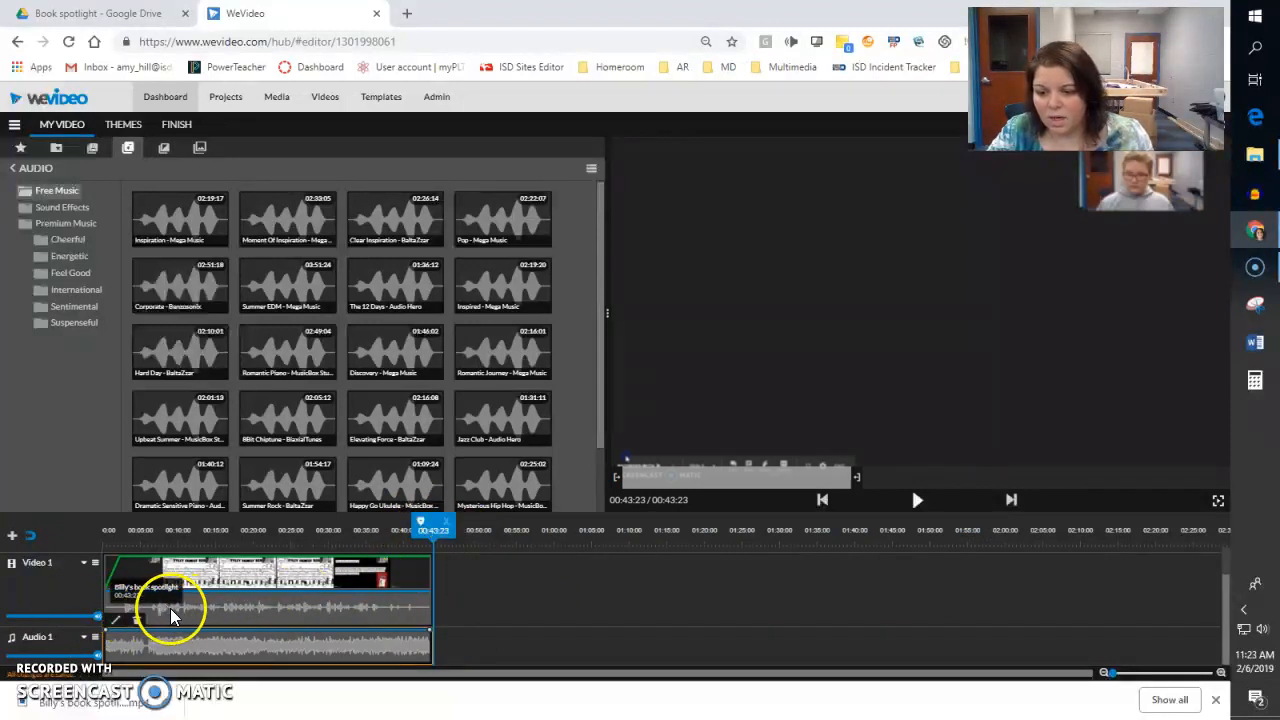
Add a volume fade-in at the start of the Summer Rock clip and play the project from the beginning.
{"action": "left_click", "coordinate": [126, 647]}
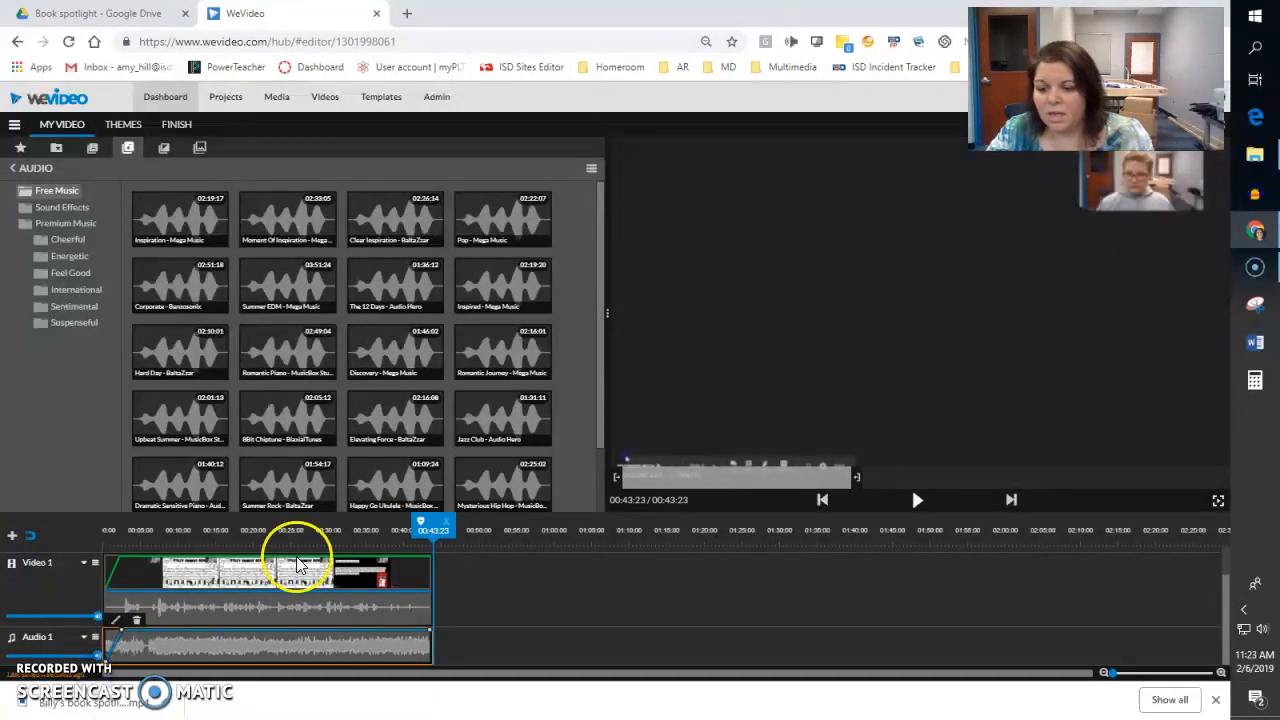
{"action": "left_click_drag", "start_coordinate": [449, 530], "coordinate": [100, 530]}
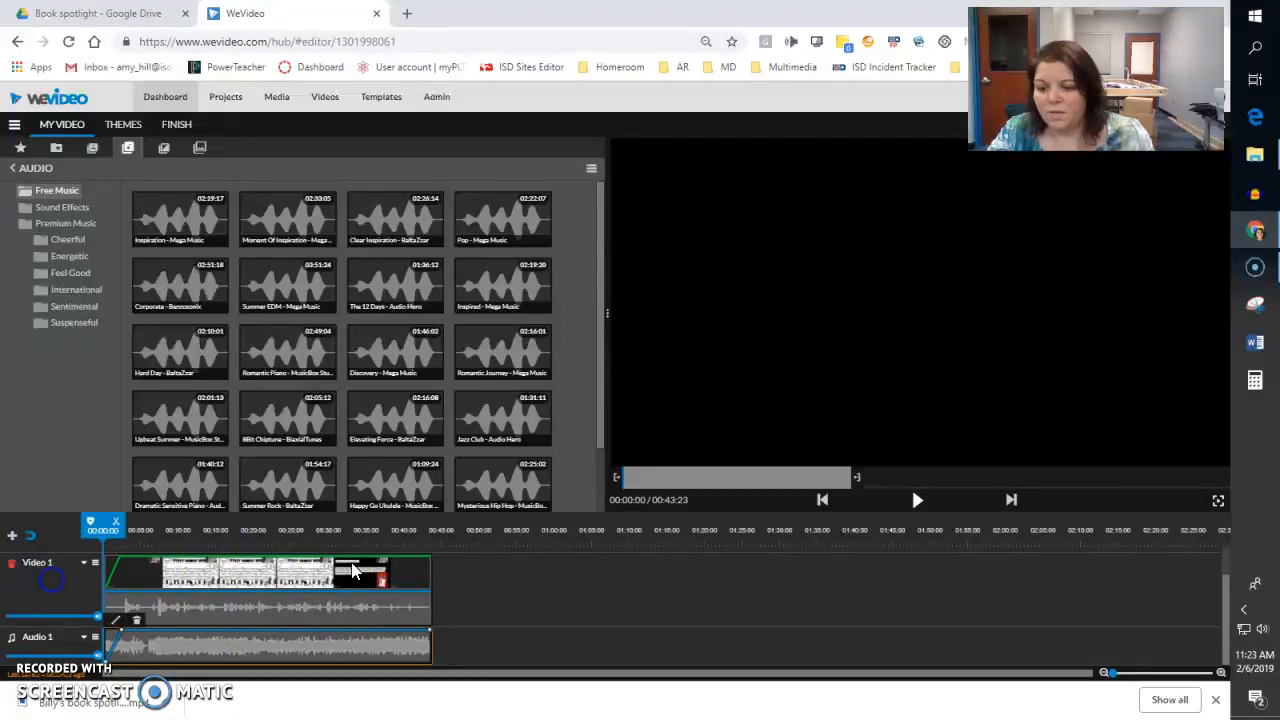
{"action": "left_click", "coordinate": [917, 500]}
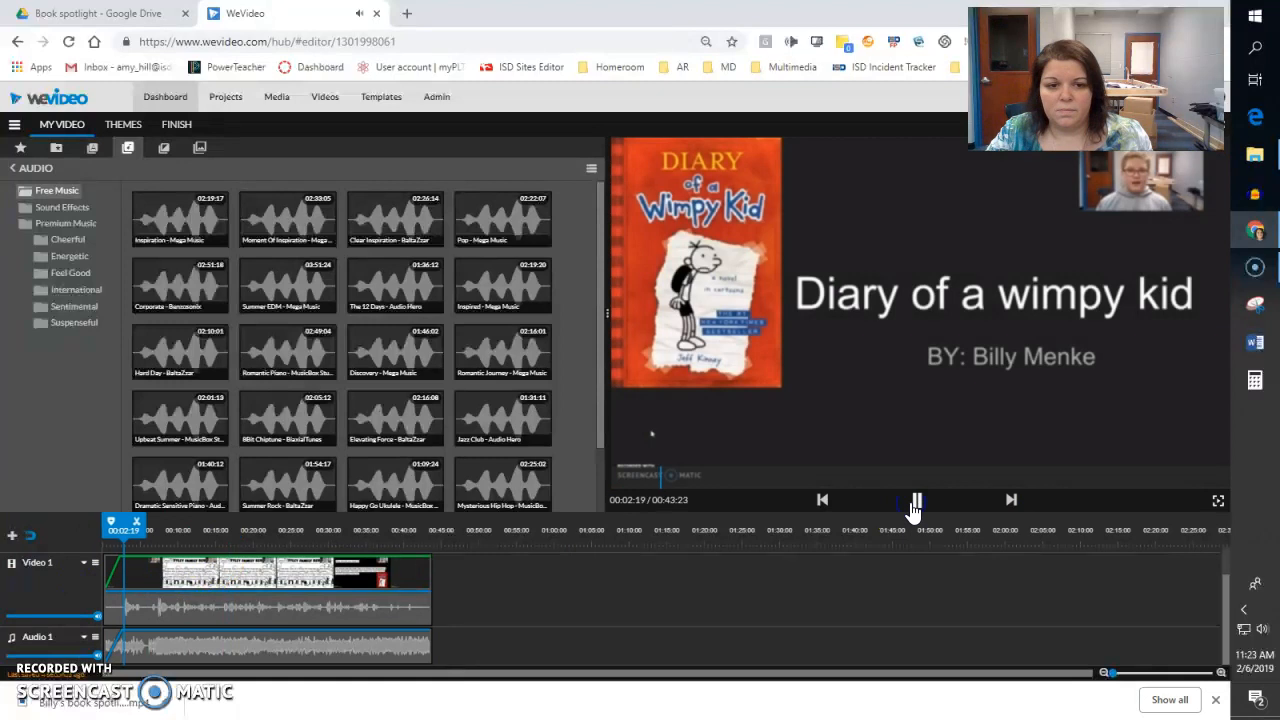
{"action": "left_click", "coordinate": [916, 502]}
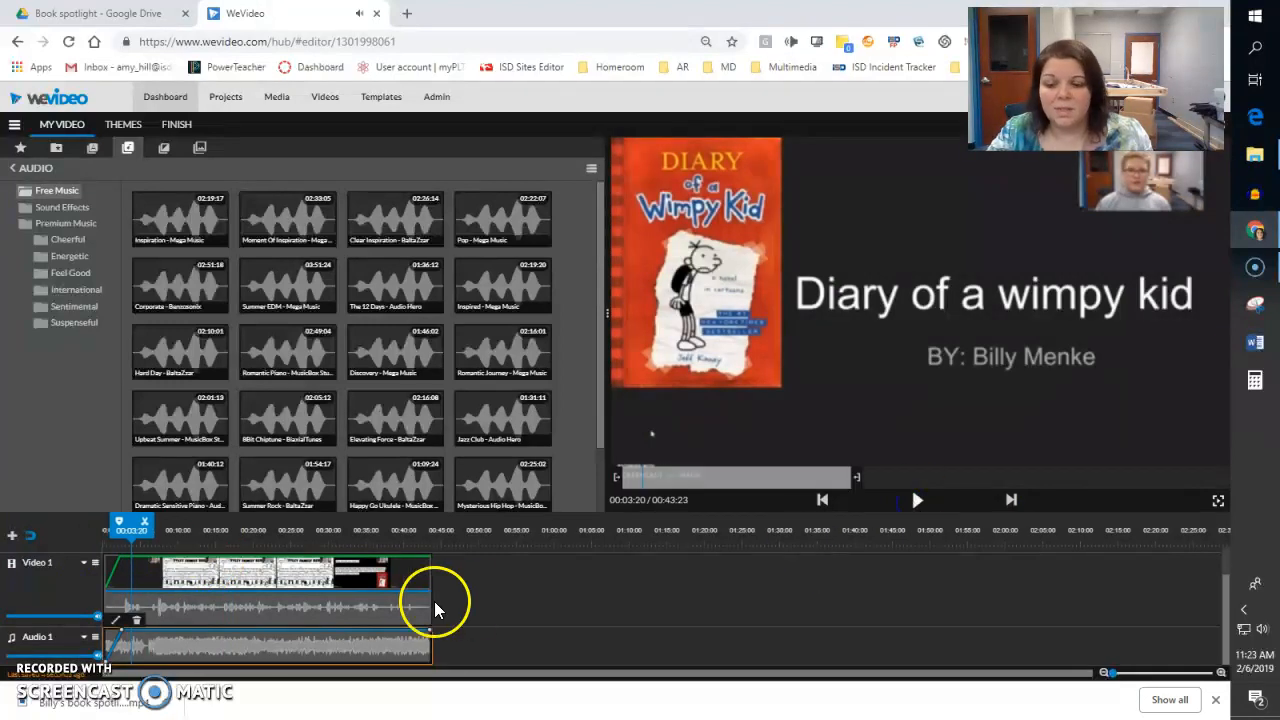
Lower the Audio 1 track volume to about 57% and play the mix to check the balance.
{"action": "mouse_move", "coordinate": [97, 658]}
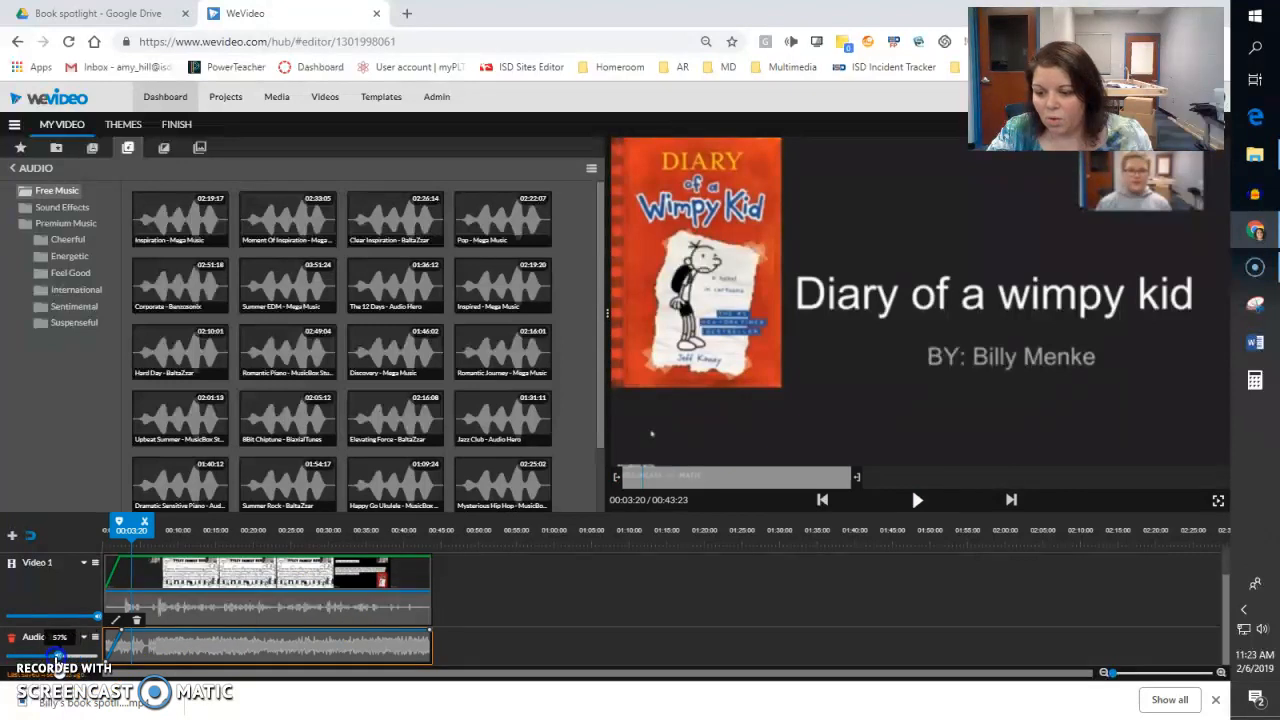
{"action": "left_click", "coordinate": [920, 503]}
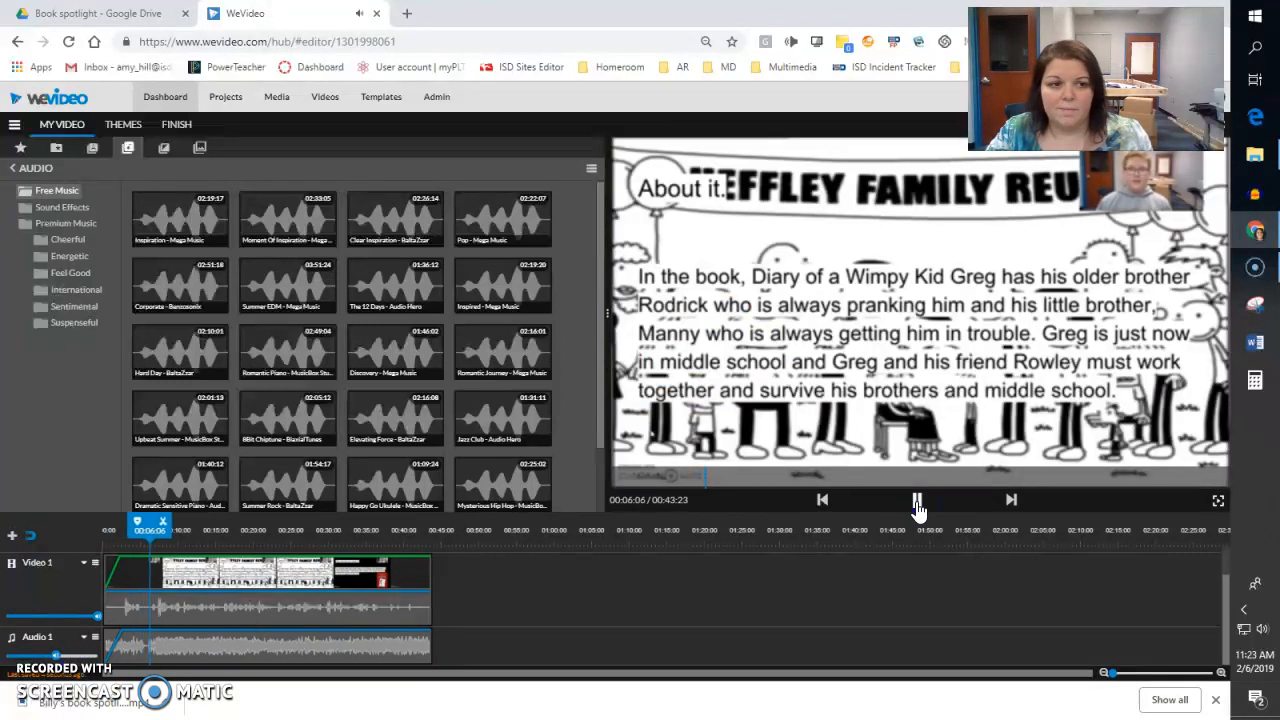
{"action": "left_click", "coordinate": [917, 503]}
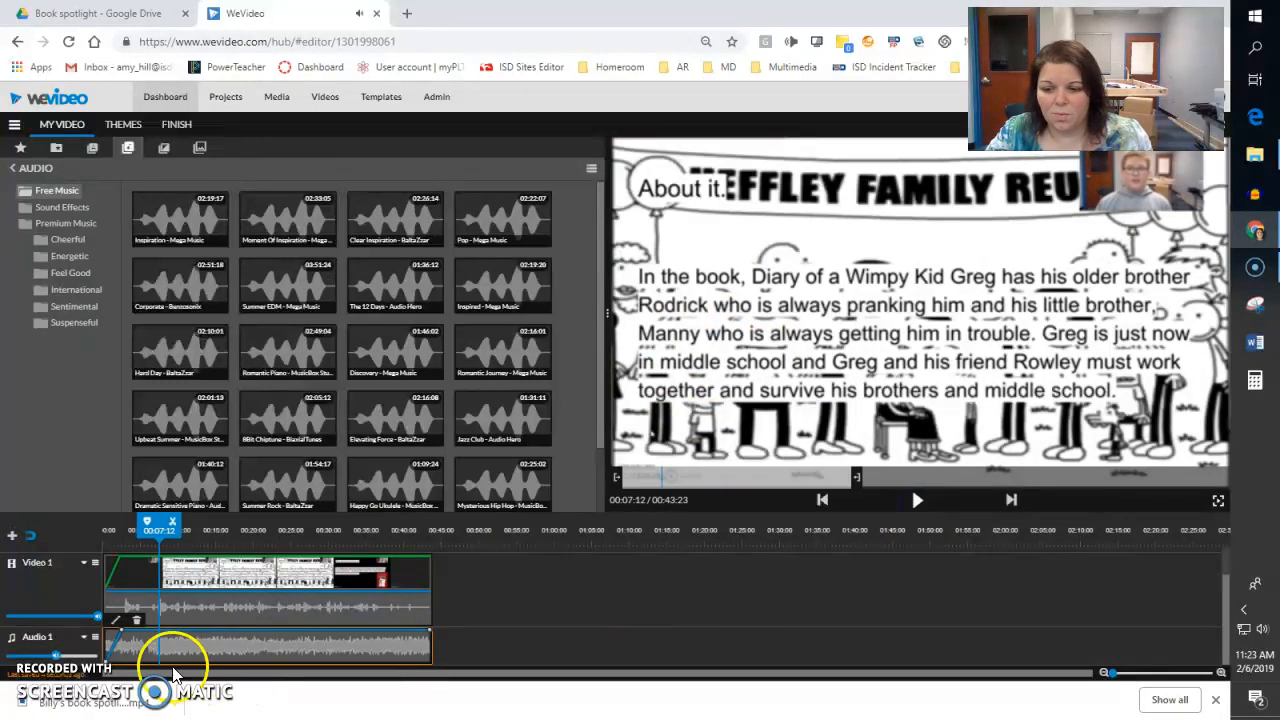
Restore Audio 1 to full track volume, lower the music clip's volume line to about 22% between its fades, and play it back.
{"action": "mouse_move", "coordinate": [70, 655]}
{"action": "left_click_drag", "start_coordinate": [70, 655], "coordinate": [120, 655]}
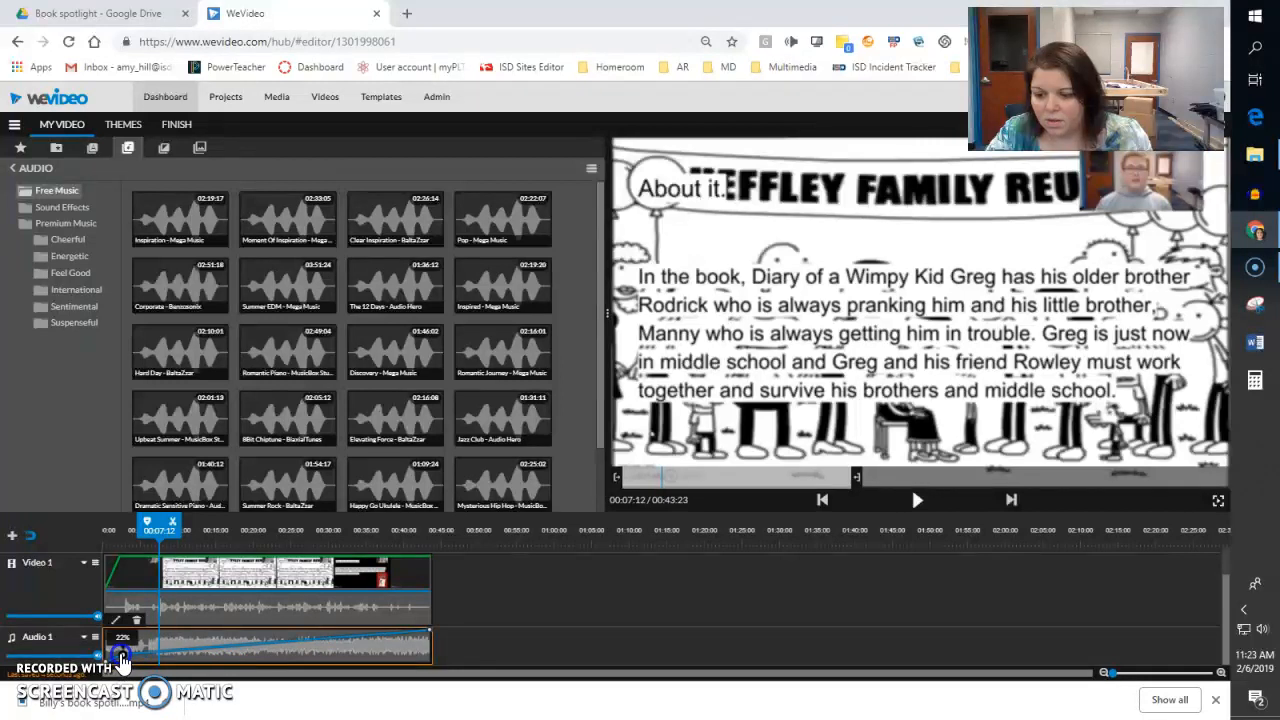
{"action": "left_click_drag", "start_coordinate": [380, 640], "coordinate": [414, 657]}
{"action": "left_click_drag", "start_coordinate": [157, 523], "coordinate": [102, 535]}
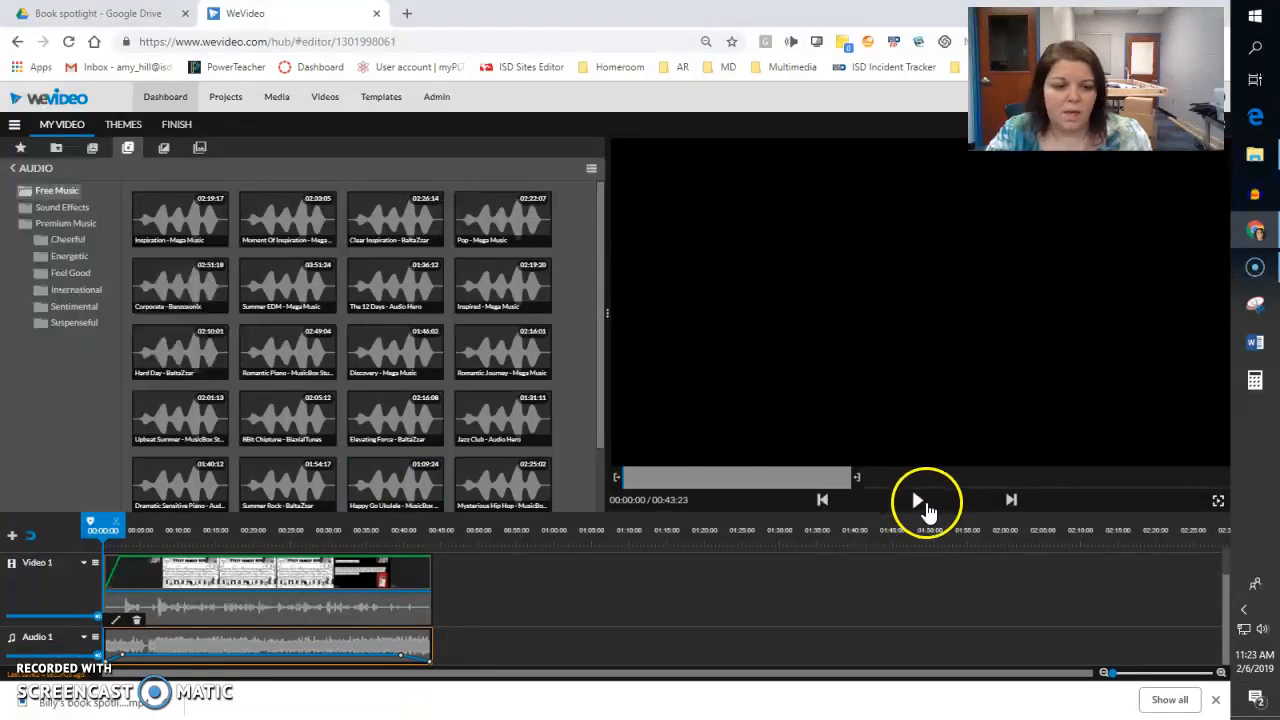
{"action": "left_click", "coordinate": [921, 502]}
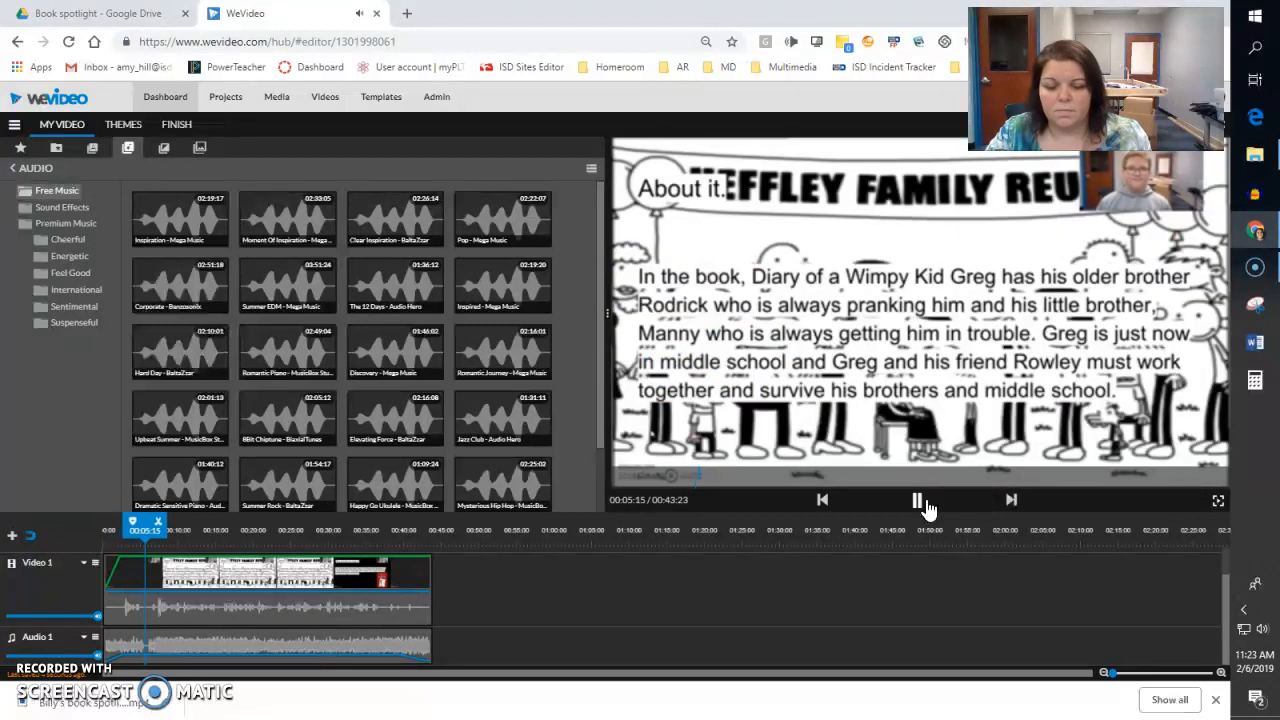
{"action": "left_click", "coordinate": [917, 500]}
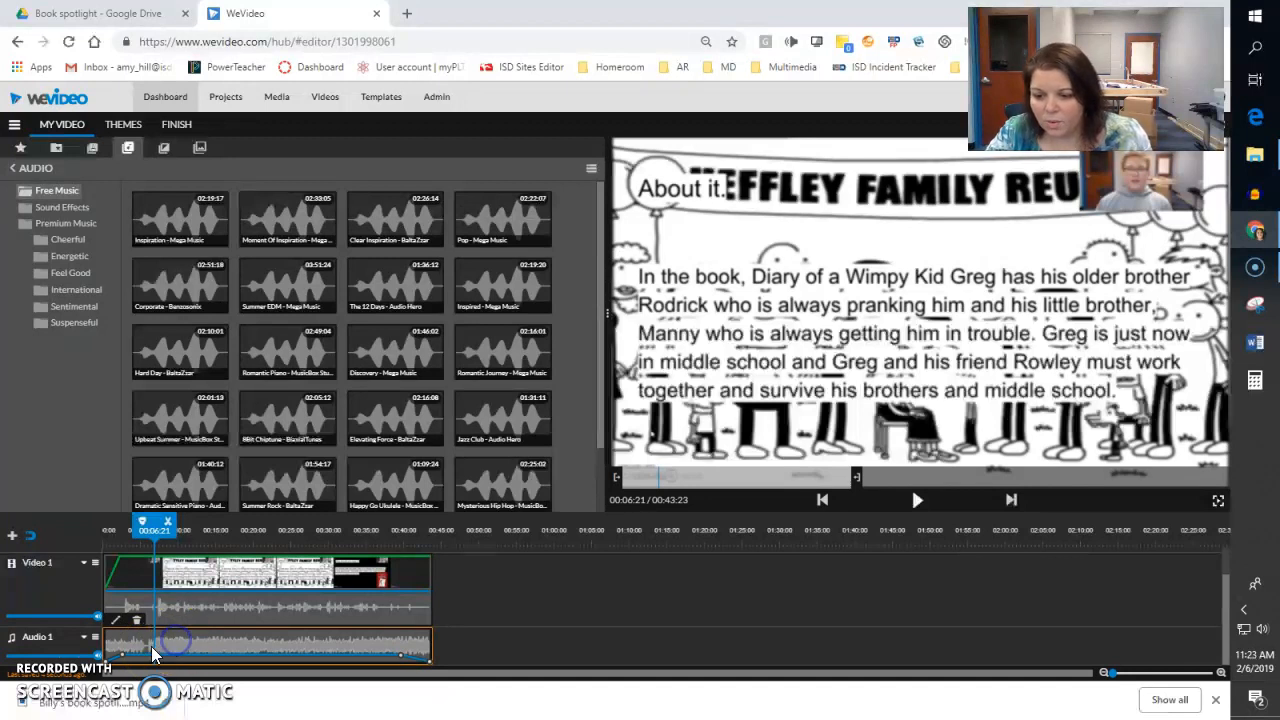
Trim about 00:05:20 off the music's beginning, move the clip back to the timeline start, and extend its end to match the video.
{"action": "left_click_drag", "start_coordinate": [108, 645], "coordinate": [150, 640]}
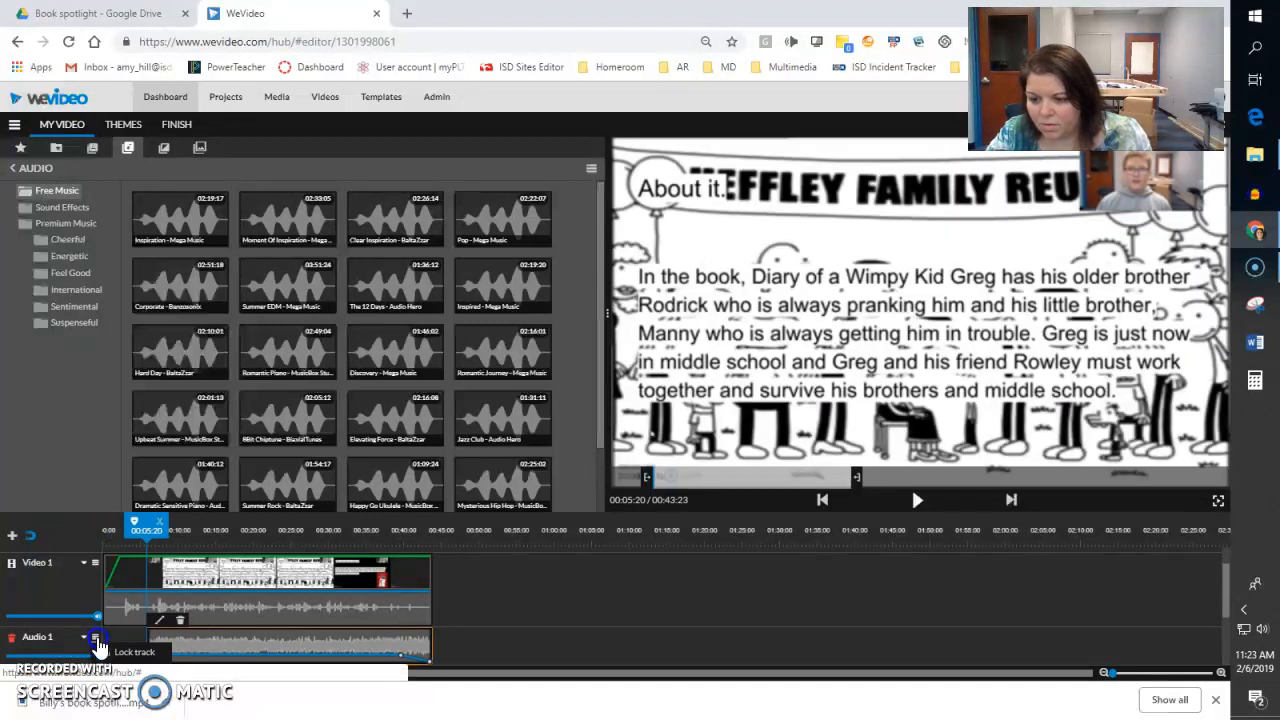
{"action": "left_click", "coordinate": [188, 631]}
{"action": "left_click_drag", "start_coordinate": [188, 631], "coordinate": [145, 634]}
{"action": "left_click_drag", "start_coordinate": [376, 640], "coordinate": [428, 640]}
Play the opening with the trimmed music from the start and reduce the Audio 1 track volume to about 55%.
{"action": "left_click_drag", "start_coordinate": [429, 530], "coordinate": [98, 570]}
{"action": "left_click", "coordinate": [917, 500]}
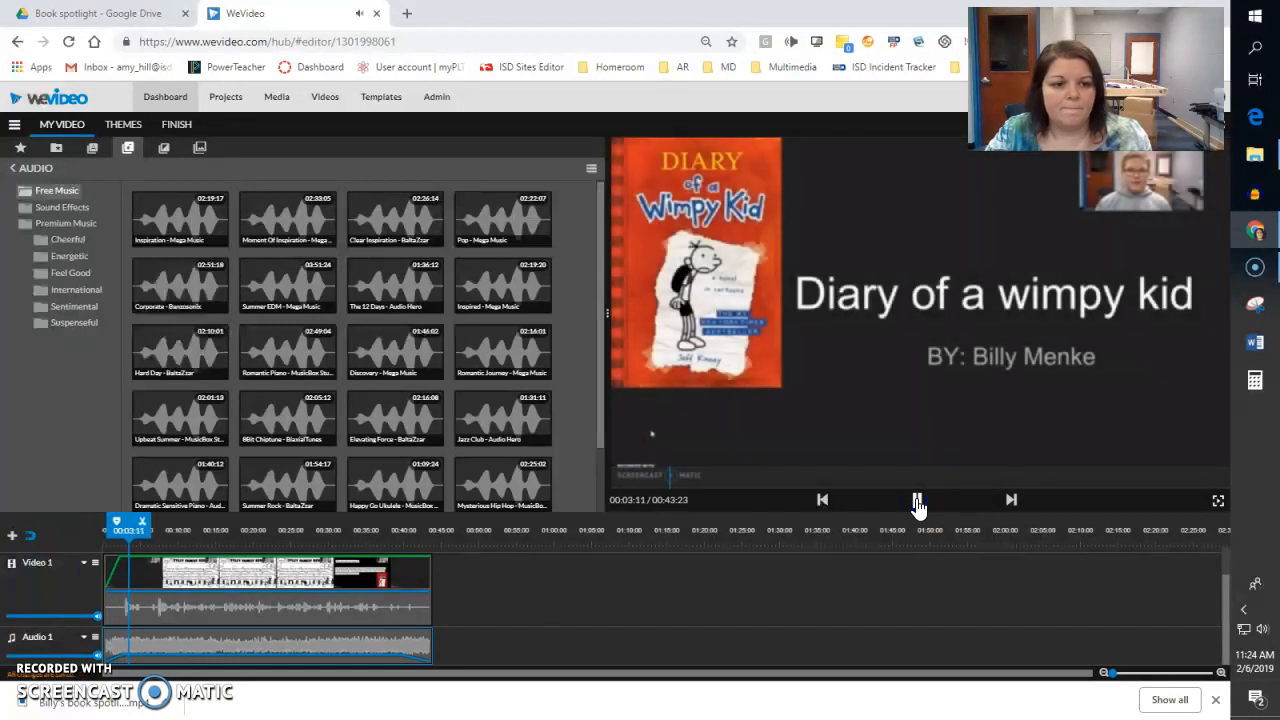
{"action": "left_click", "coordinate": [917, 500]}
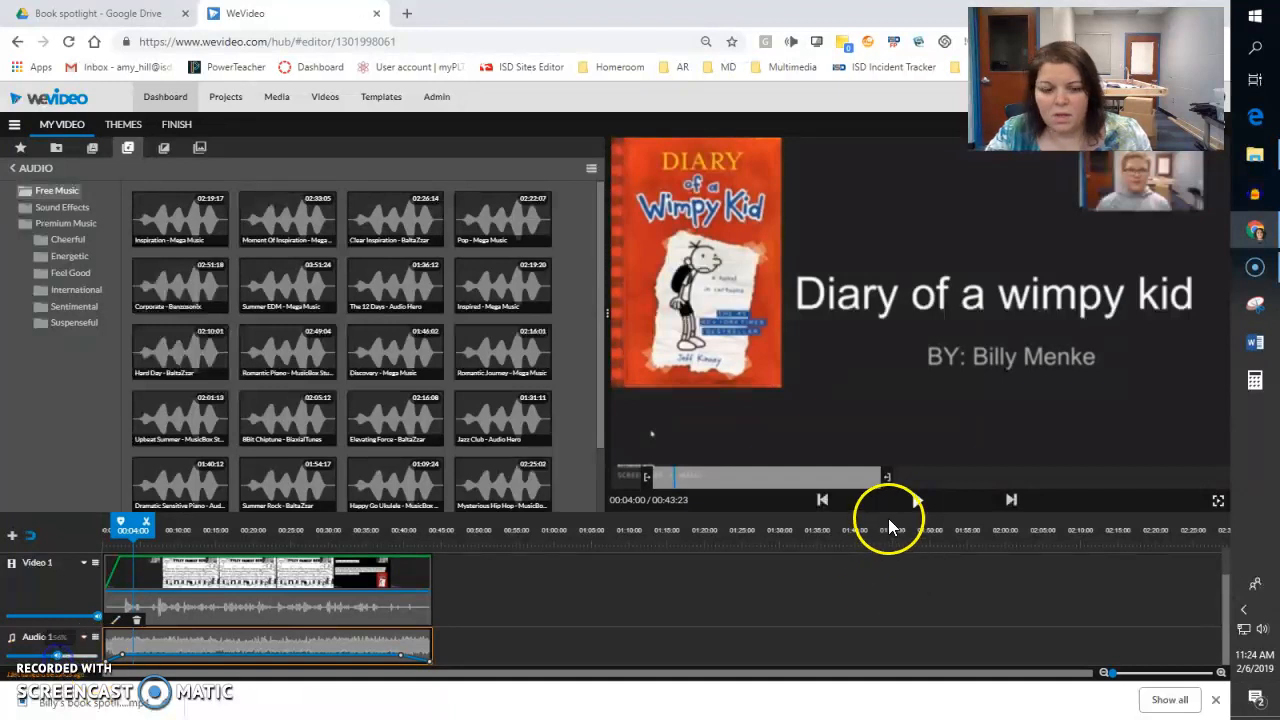
{"action": "left_click", "coordinate": [916, 502]}
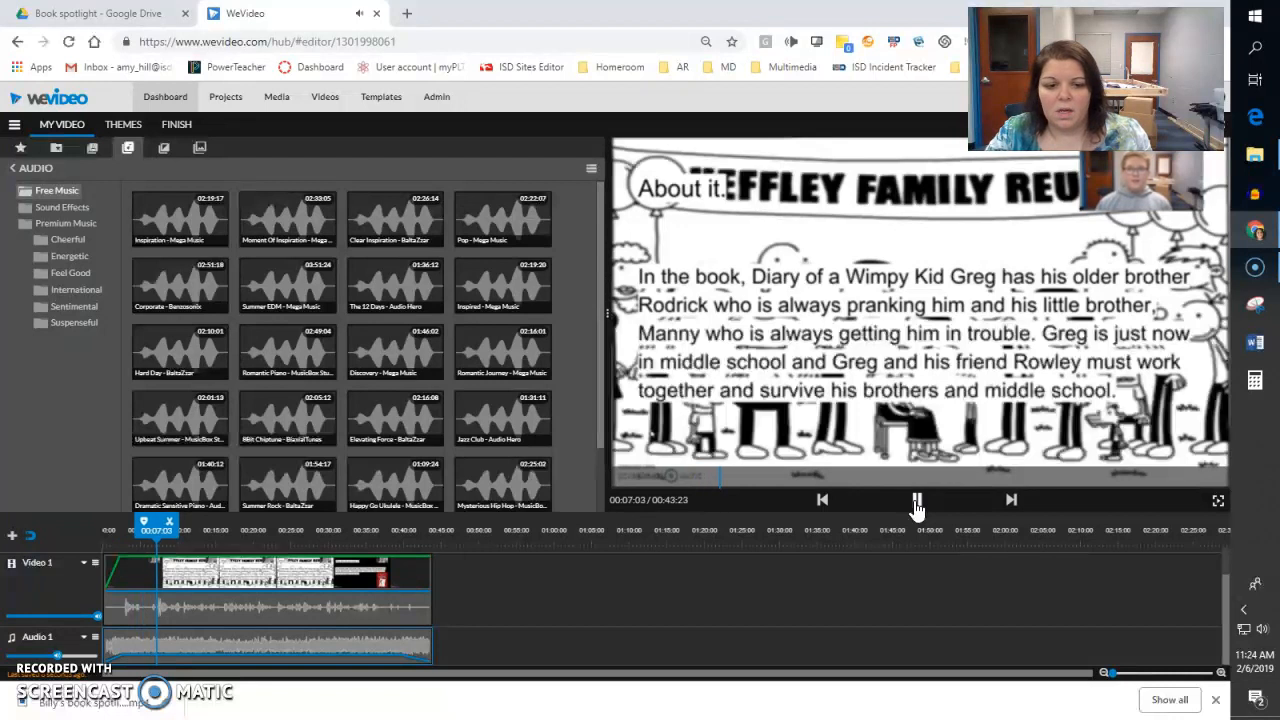
{"action": "left_click", "coordinate": [917, 500]}
Play the video from about 00:34:12 to check the ending, and place the playhead on the Video 1 clip at about 00:38:11.
{"action": "left_click_drag", "start_coordinate": [158, 524], "coordinate": [362, 546]}
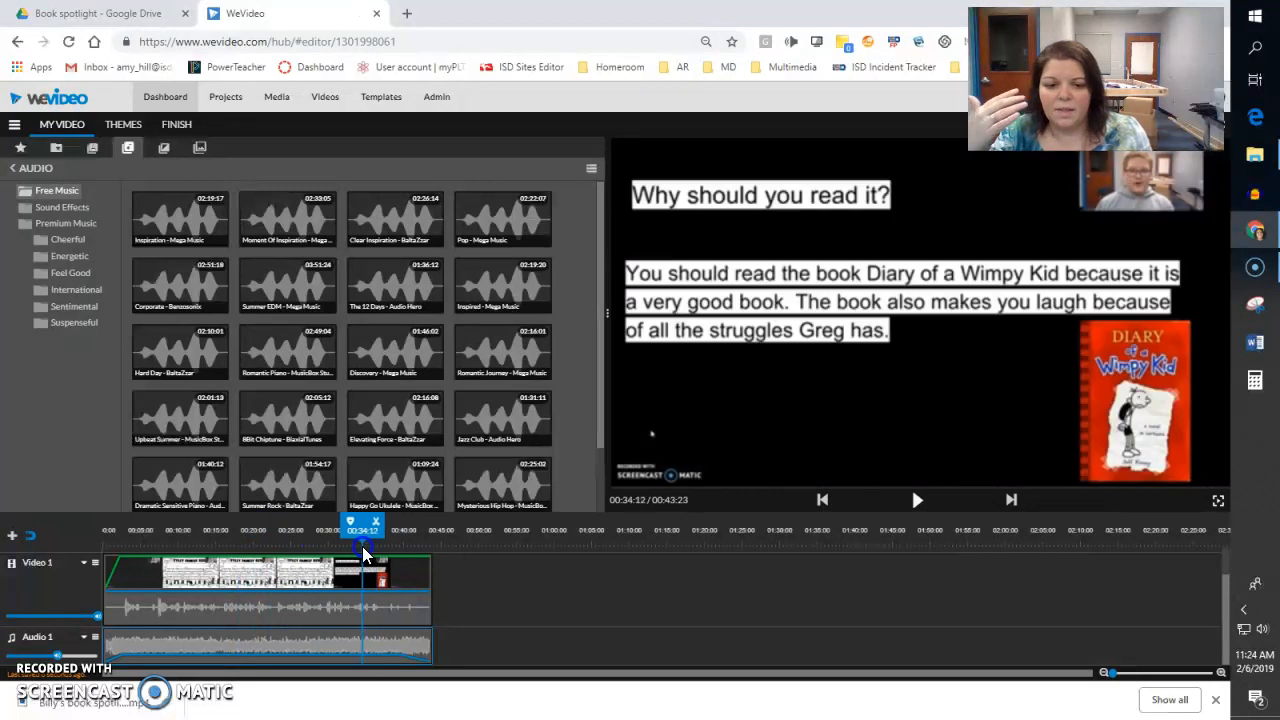
{"action": "left_click", "coordinate": [918, 501]}
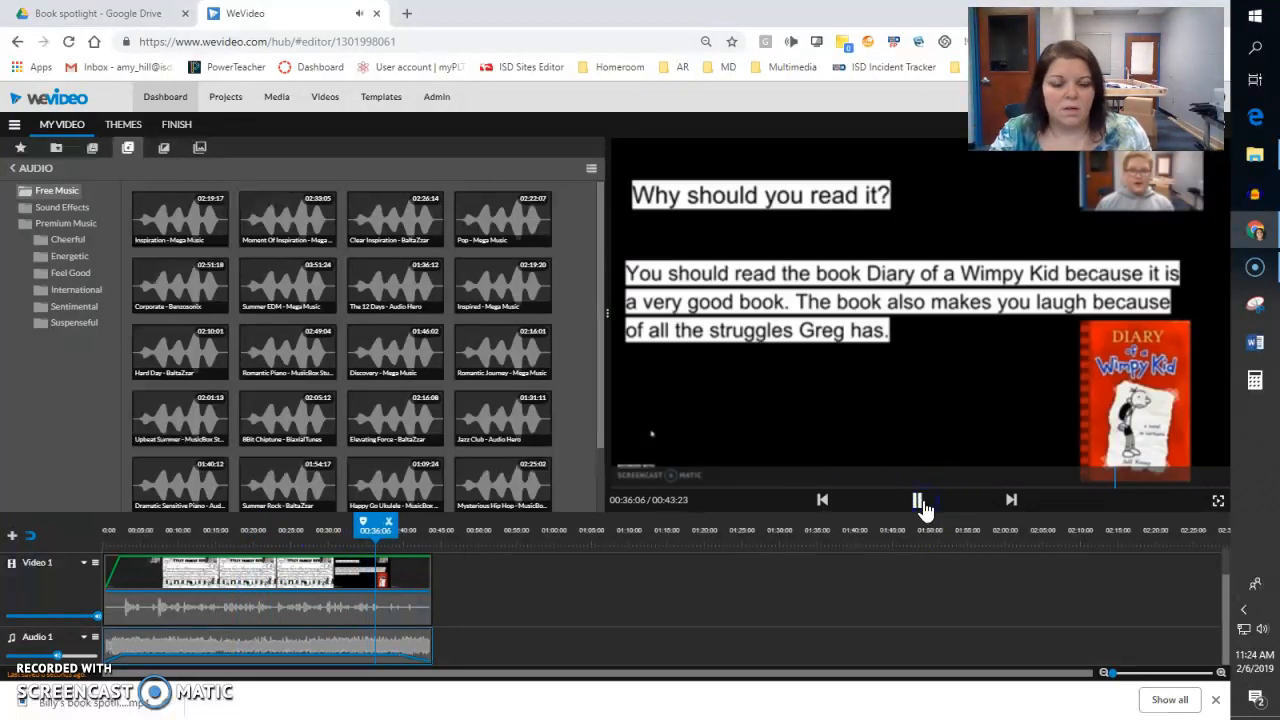
{"action": "left_click", "coordinate": [918, 501]}
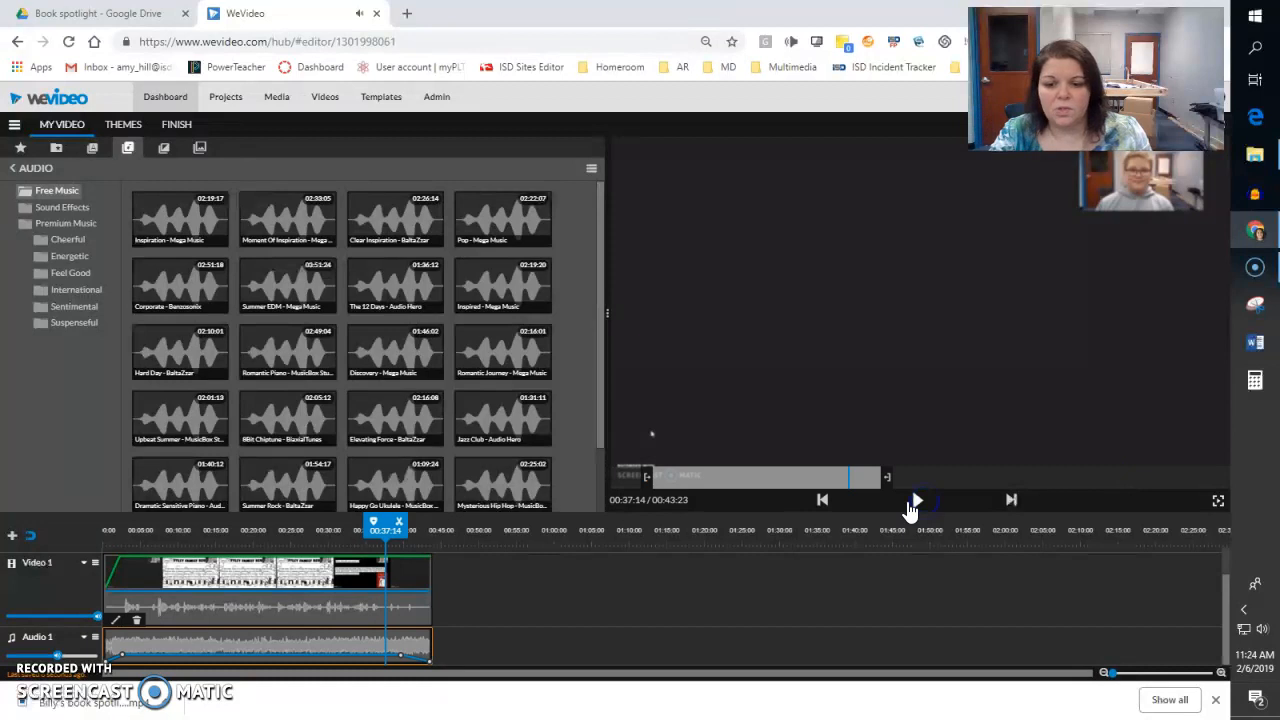
{"action": "left_click", "coordinate": [390, 567]}
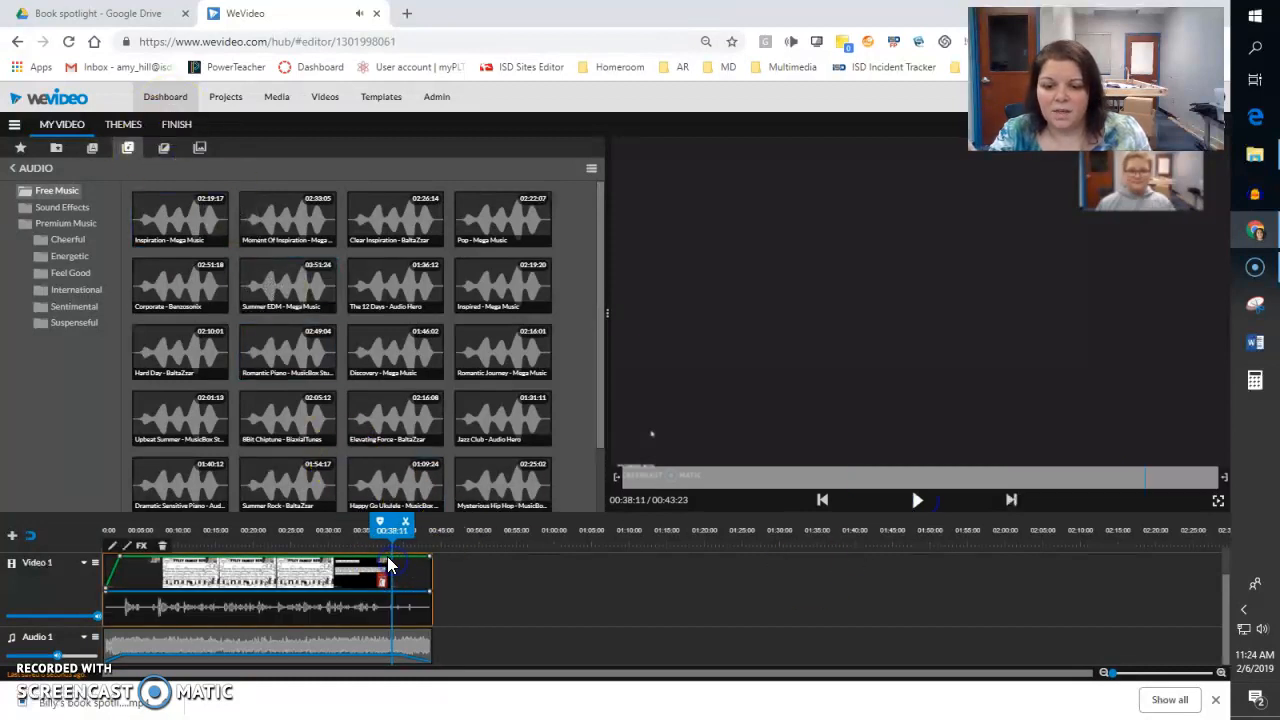
Fade out the Video 1 clip's opacity and volume from about 00:38:11 to its end, and browse the standard transitions.
{"action": "left_click_drag", "start_coordinate": [430, 566], "coordinate": [423, 621]}
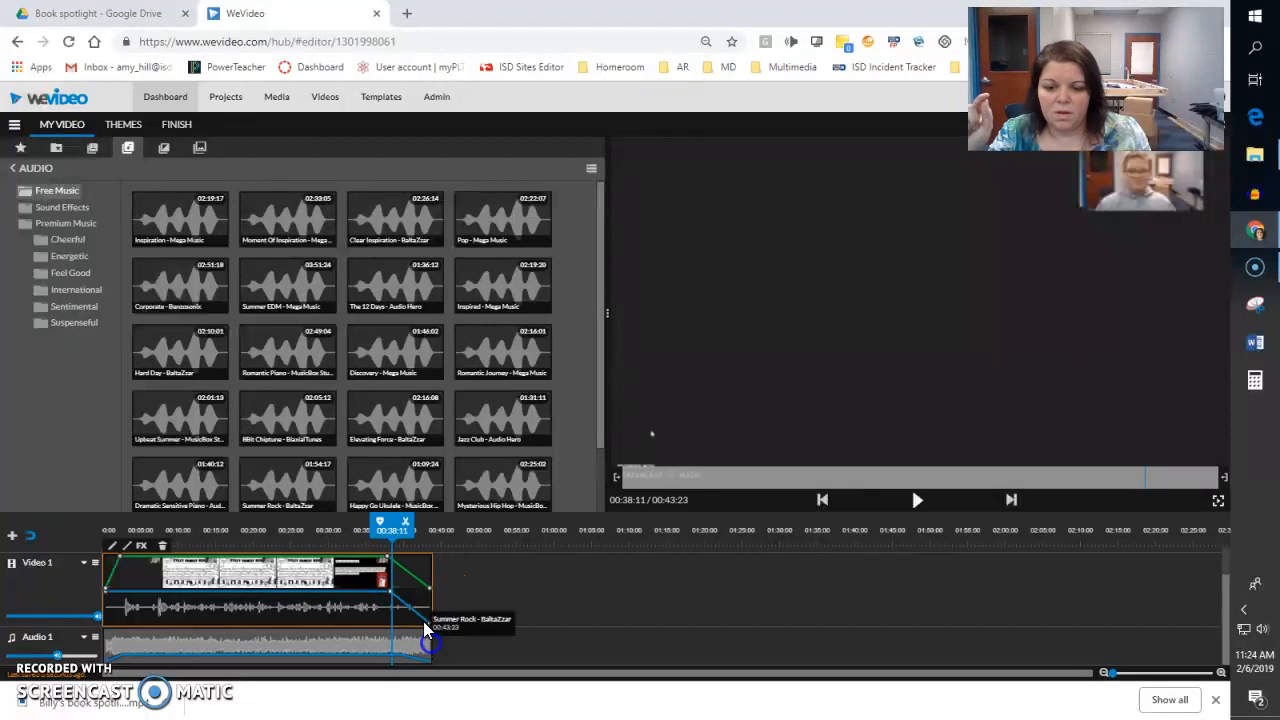
{"action": "left_click", "coordinate": [164, 148]}
{"action": "left_click", "coordinate": [286, 229]}
Trim the end of the Video 1 clip to about 00:37 and set its ending opacity and volume to full level.
{"action": "left_click_drag", "start_coordinate": [288, 350], "coordinate": [390, 552]}
{"action": "left_click", "coordinate": [353, 568]}
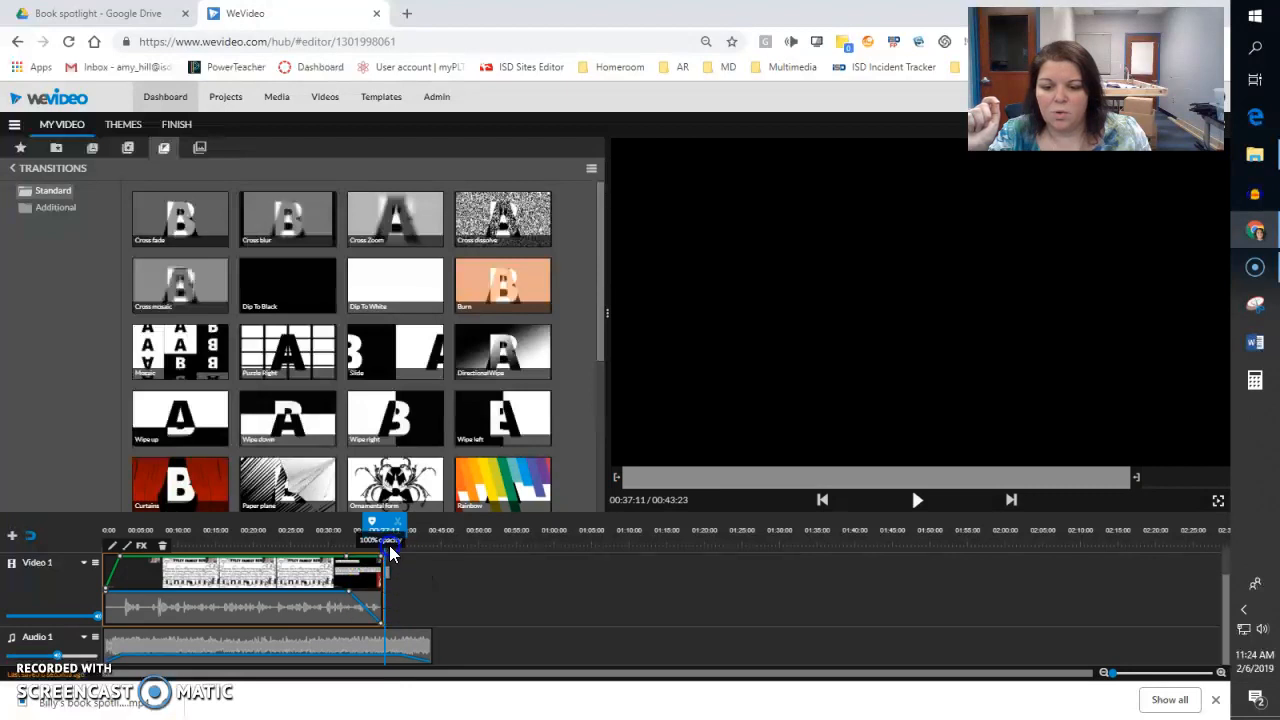
{"action": "left_click_drag", "start_coordinate": [379, 626], "coordinate": [394, 579]}
Trim the end of the Audio 1 music clip to about 00:38:11.
{"action": "left_click", "coordinate": [434, 647]}
{"action": "left_click_drag", "start_coordinate": [430, 645], "coordinate": [389, 640]}
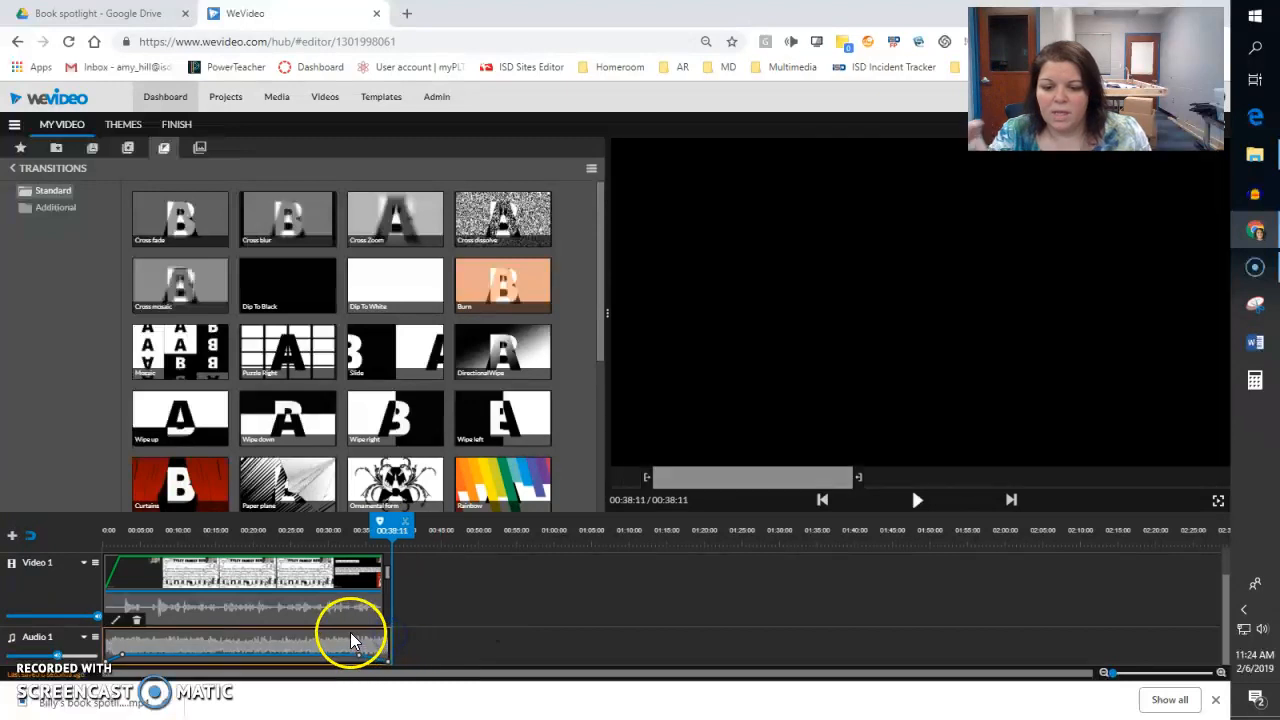
Play the ending from about 00:32:07, and replay the opening from the start, pausing at about 00:01:24.
{"action": "left_click_drag", "start_coordinate": [383, 537], "coordinate": [345, 537]}
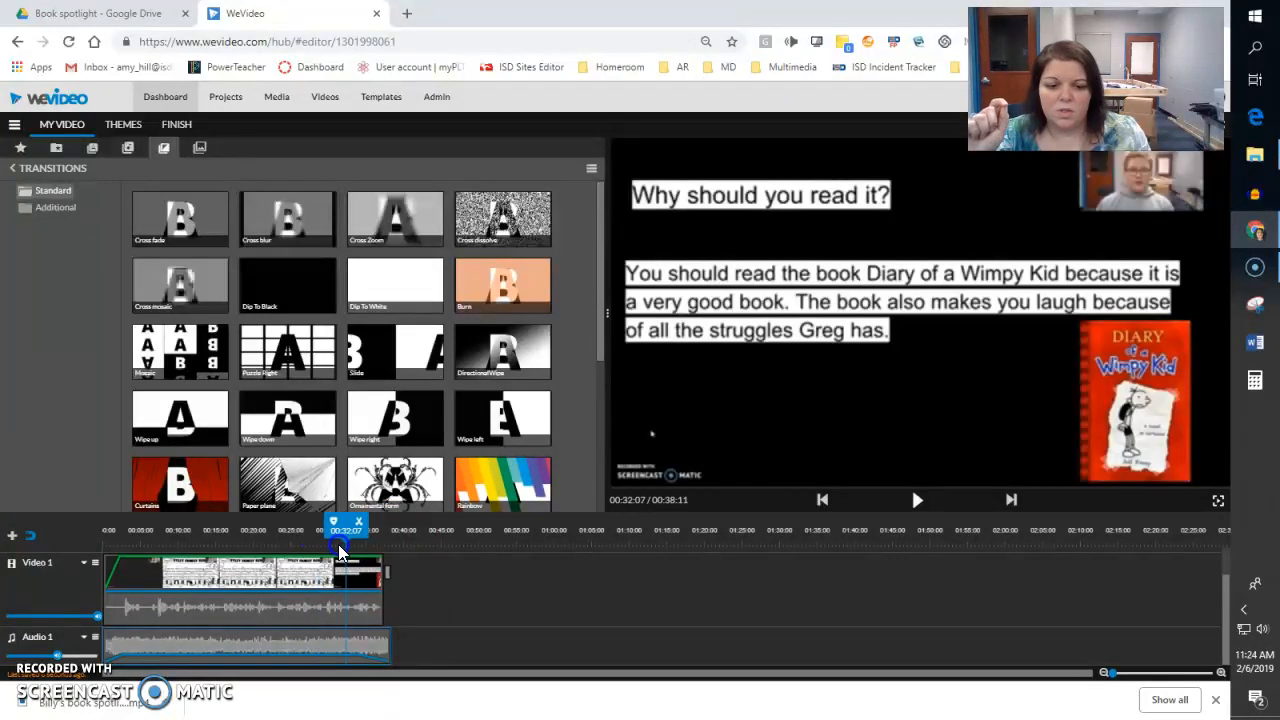
{"action": "left_click", "coordinate": [916, 500]}
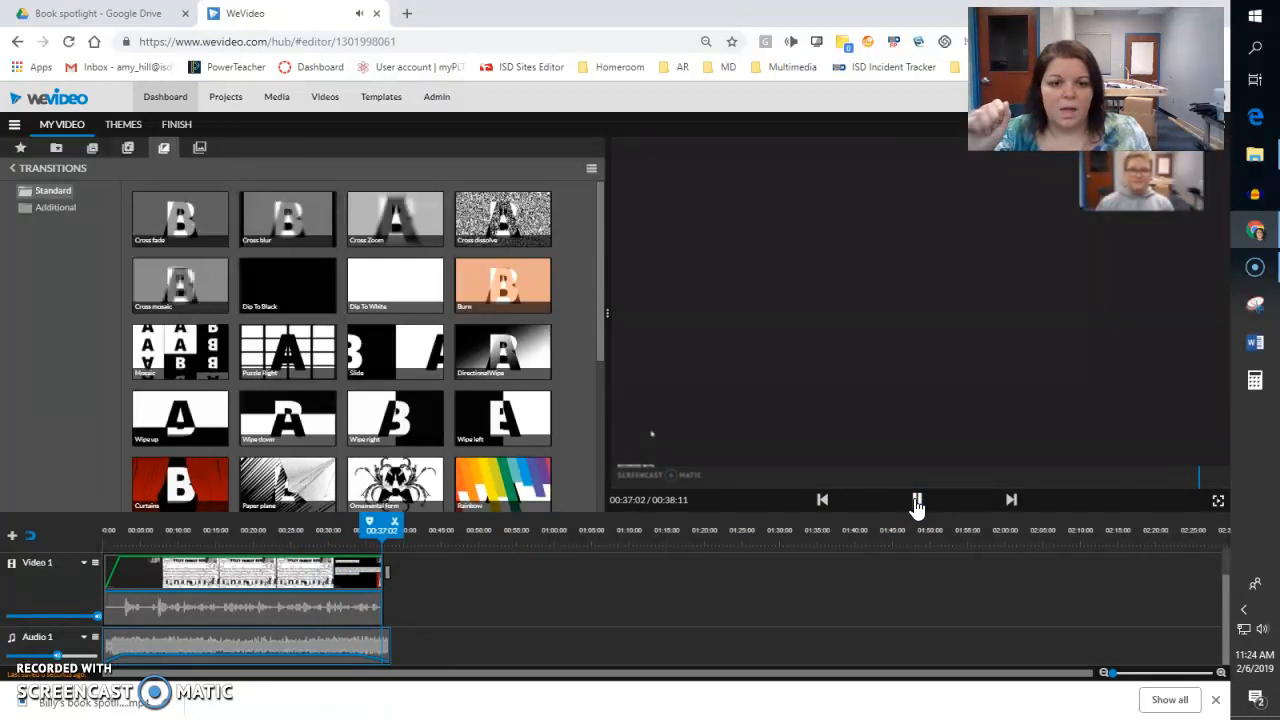
{"action": "left_click", "coordinate": [916, 504]}
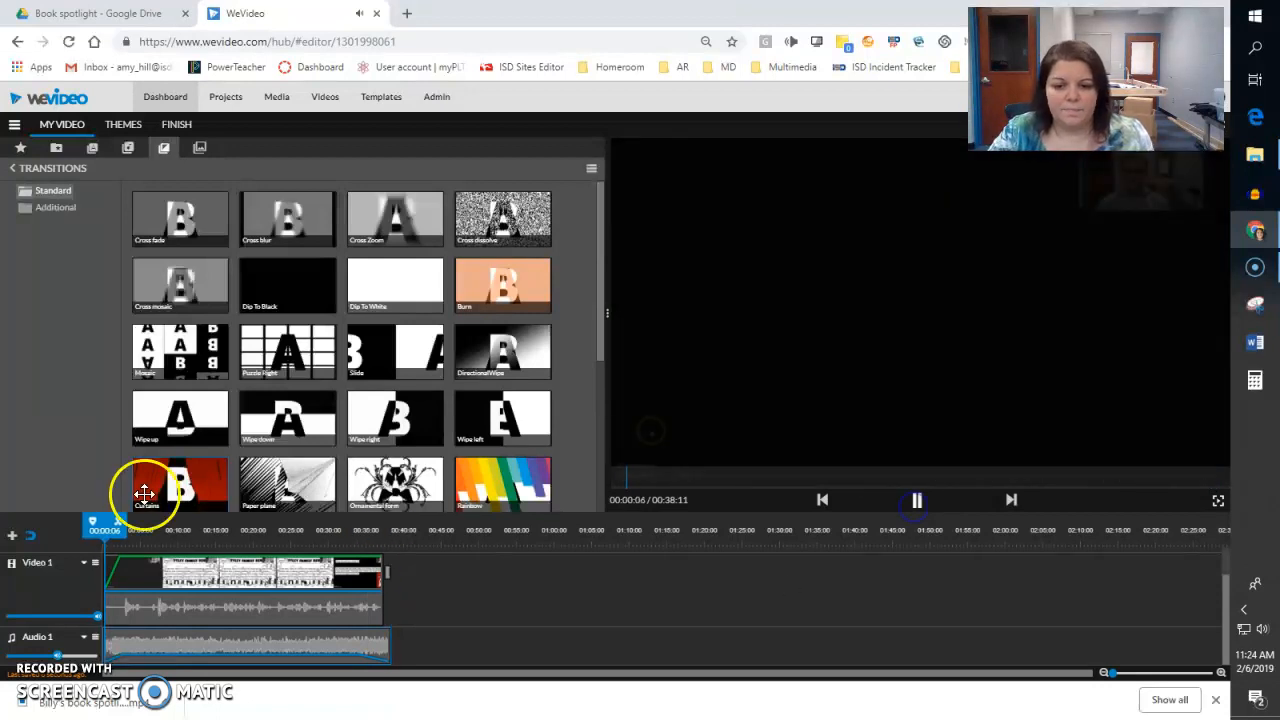
{"action": "left_click", "coordinate": [917, 500]}
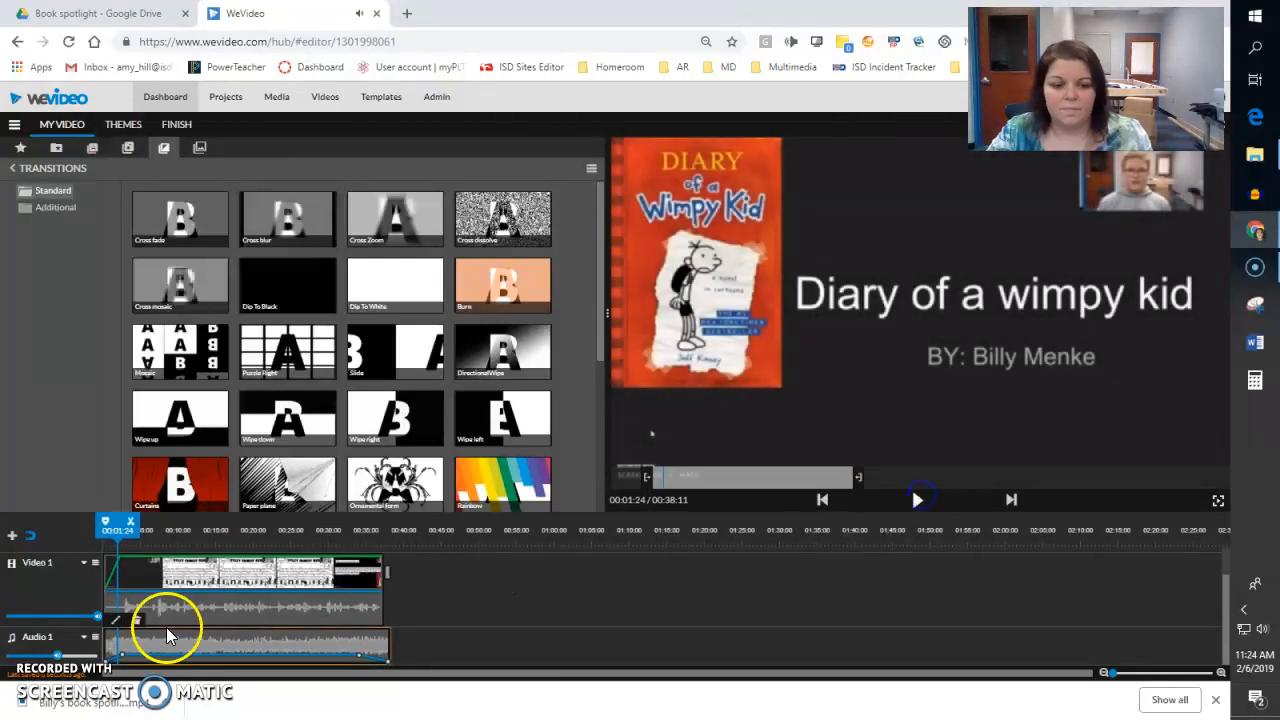